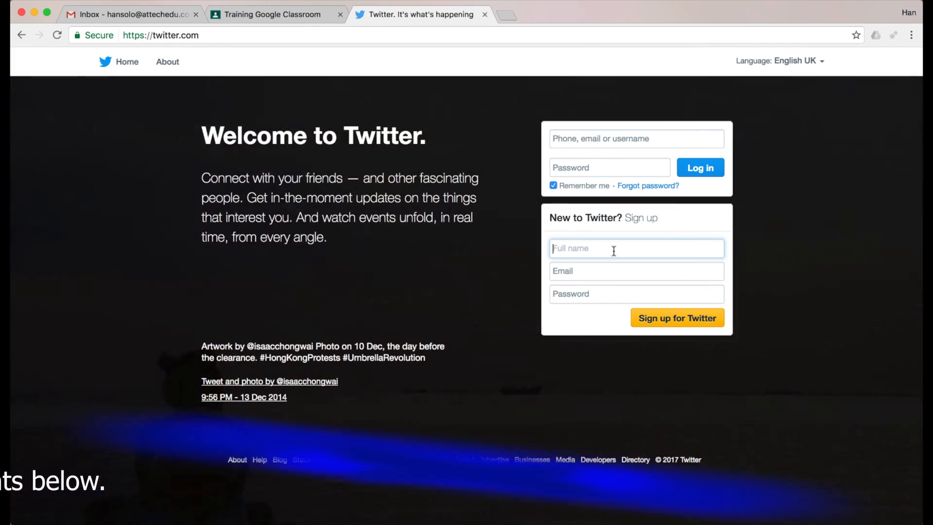
Step: Sign up as 'AtTechEdu Grade 5' with the account e-mail and password, and untick website-visit tailoring
{"action": "type", "text": "AtTechEdu Grade 5"}
{"action": "left_click", "coordinate": [608, 271]}
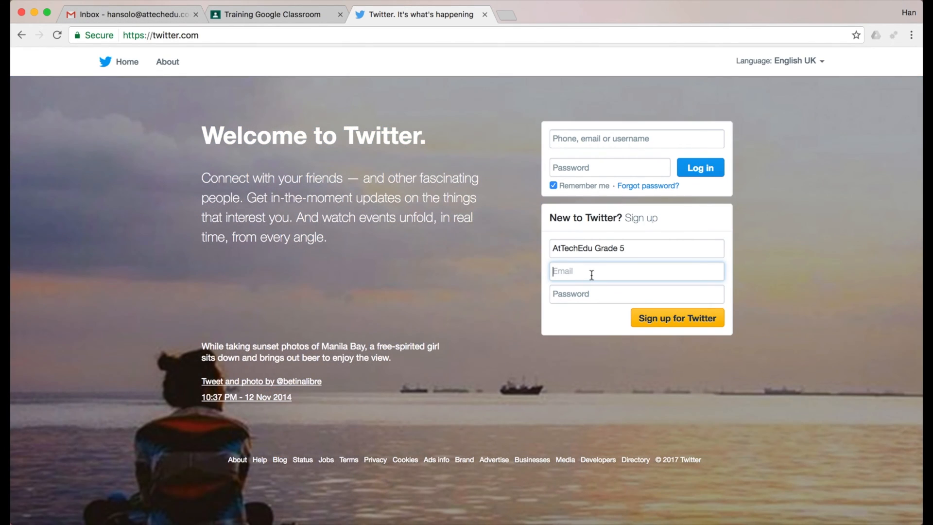
{"action": "key", "text": "Tab"}
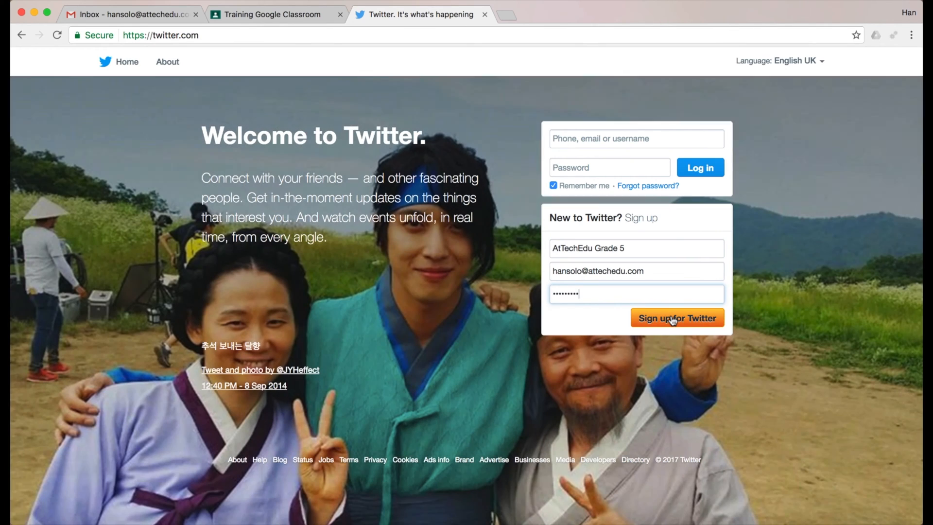
{"action": "key", "text": "super+v"}
{"action": "left_click", "coordinate": [674, 319]}
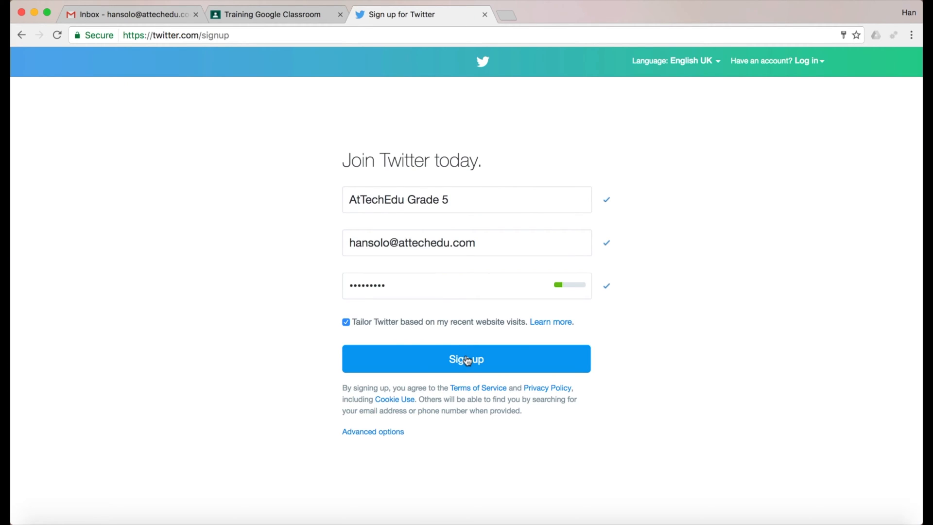
{"action": "left_click", "coordinate": [346, 323]}
Step: Create the account, skip the phone number, and take the username 'AtTechedu5th'
{"action": "left_click", "coordinate": [468, 358]}
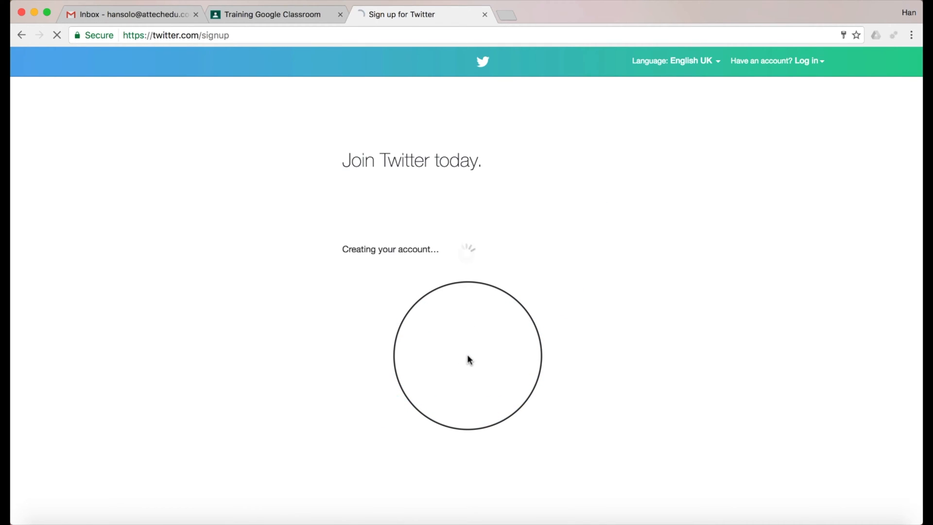
{"action": "left_click", "coordinate": [349, 371]}
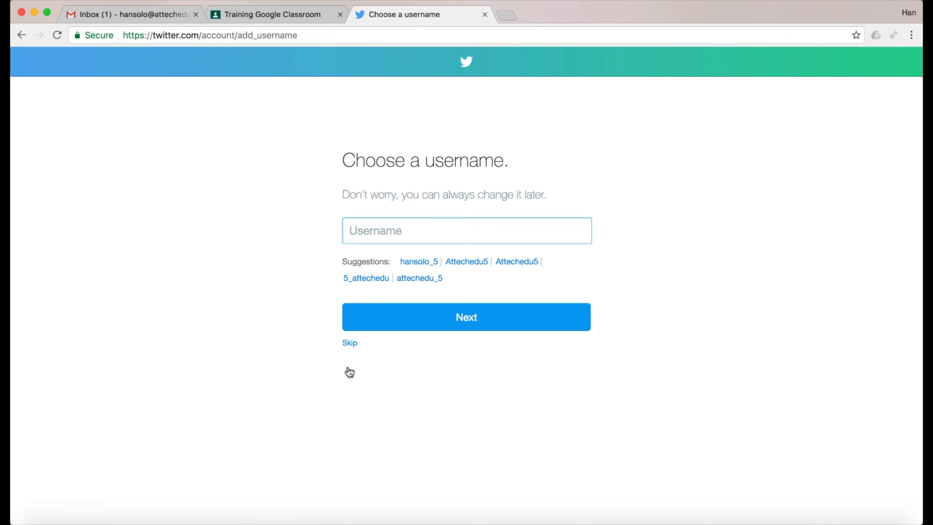
{"action": "type", "text": "AtTechedu5th"}
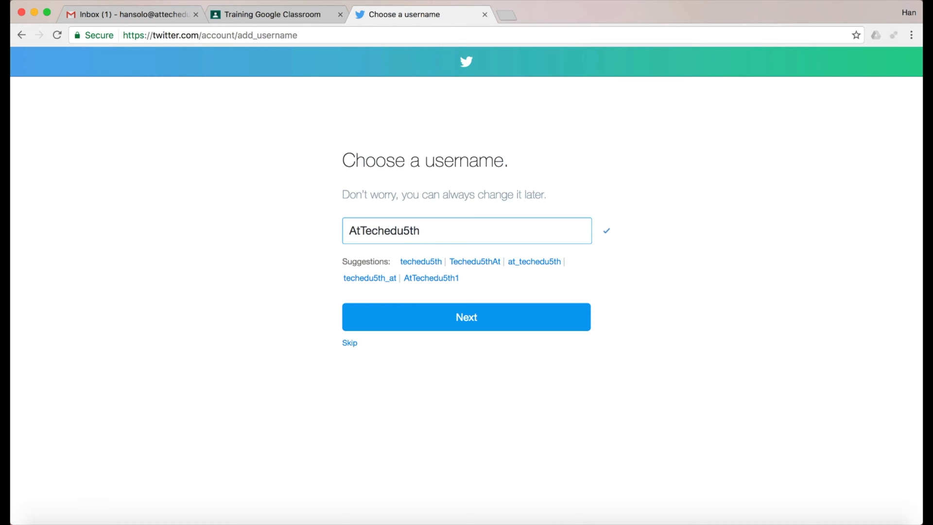
{"action": "left_click", "coordinate": [467, 316]}
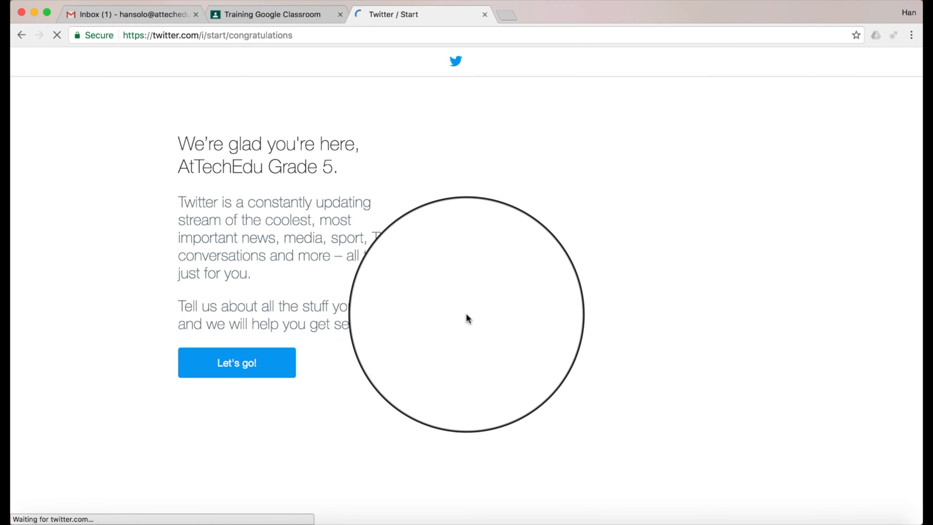
Step: Pass the interests step, decline contact import, follow no suggested accounts, and refuse notifications
{"action": "left_click", "coordinate": [238, 364]}
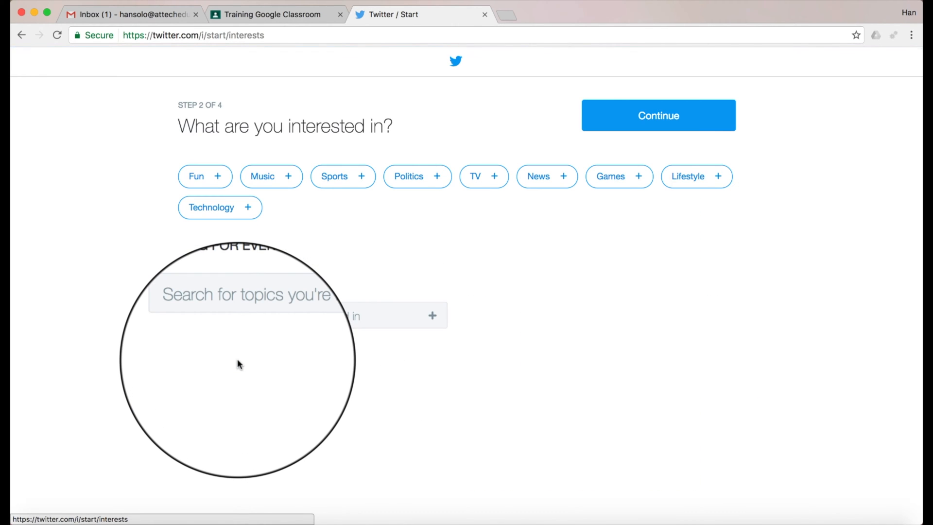
{"action": "left_click", "coordinate": [661, 115]}
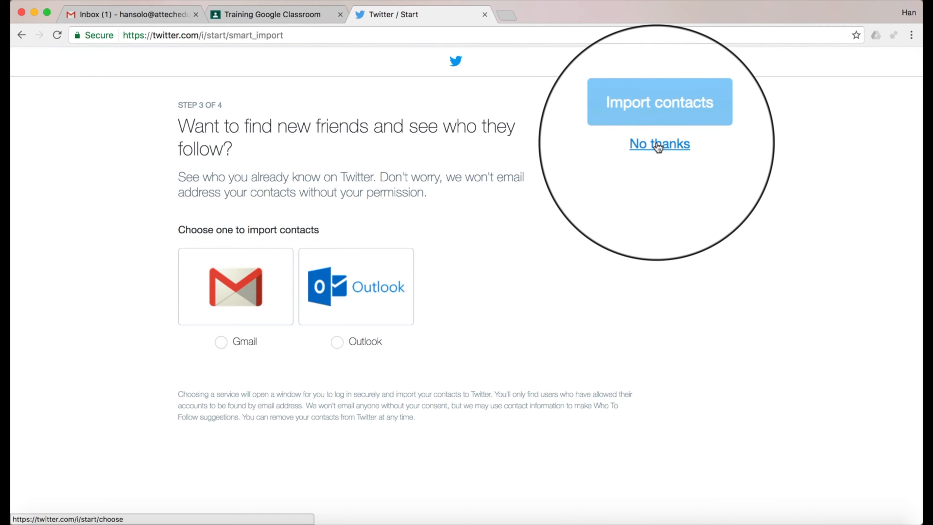
{"action": "left_click", "coordinate": [658, 145]}
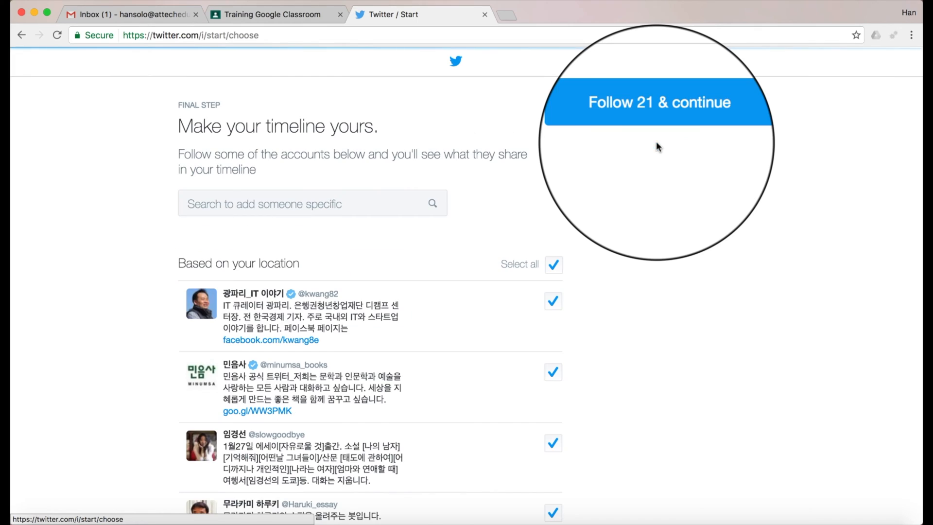
{"action": "left_click", "coordinate": [554, 264]}
{"action": "scroll", "coordinate": [565, 350], "scroll_direction": "down", "scroll_amount": 10}
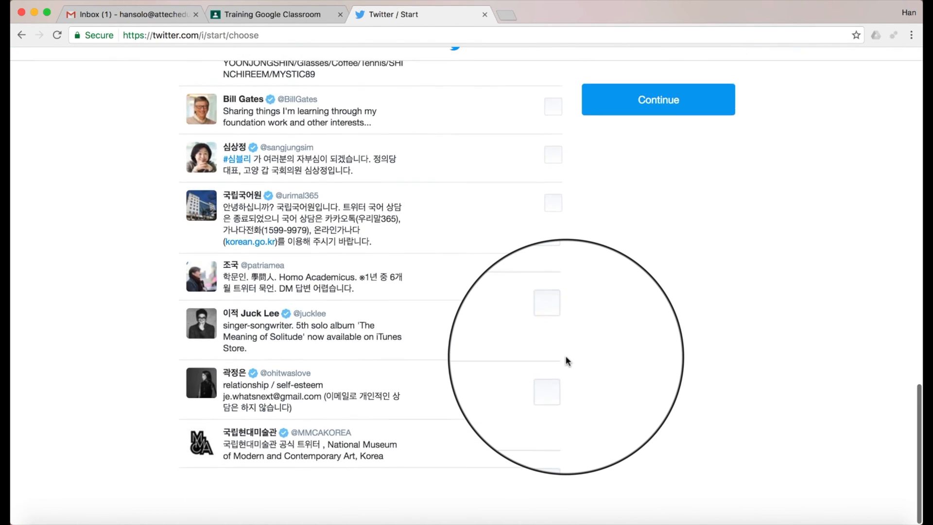
{"action": "scroll", "coordinate": [566, 360], "scroll_direction": "up", "scroll_amount": 15}
{"action": "scroll", "coordinate": [566, 360], "scroll_direction": "down", "scroll_amount": 1}
{"action": "left_click", "coordinate": [654, 122]}
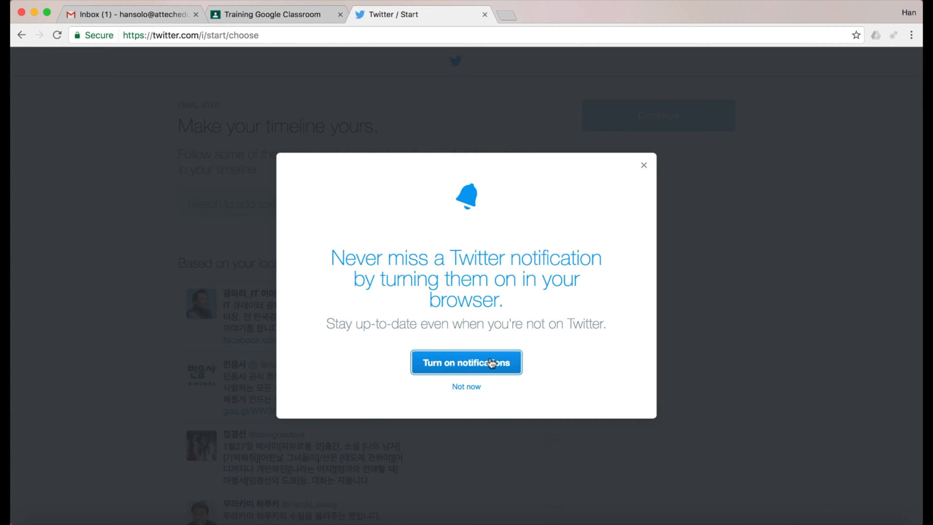
{"action": "left_click", "coordinate": [467, 387]}
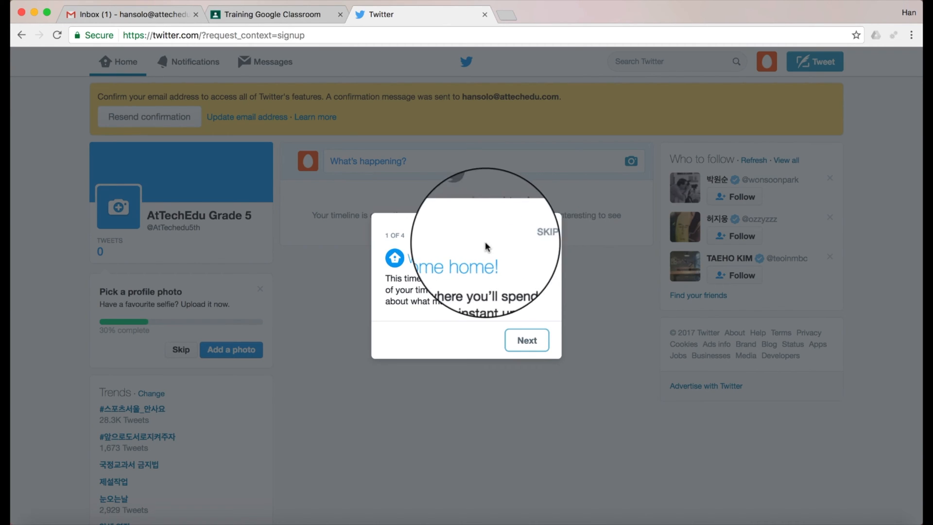
Step: Confirm the Twitter e-mail address via Gmail's confirmation message, then return to the original Twitter tab
{"action": "left_click", "coordinate": [529, 236]}
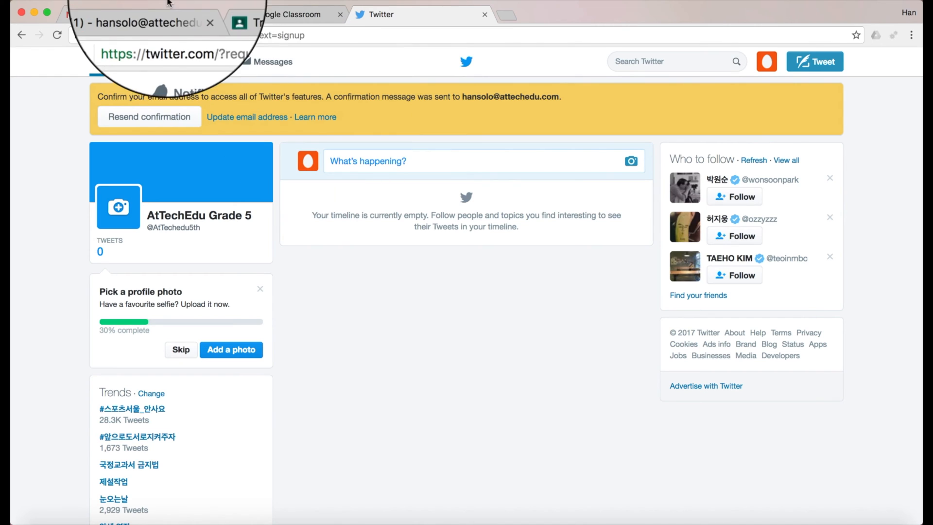
{"action": "left_click", "coordinate": [140, 16]}
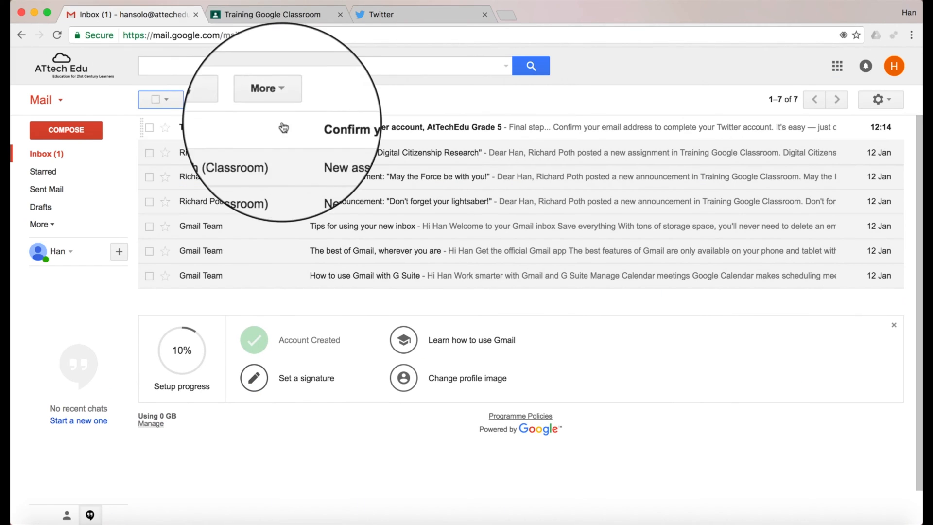
{"action": "left_click", "coordinate": [223, 127]}
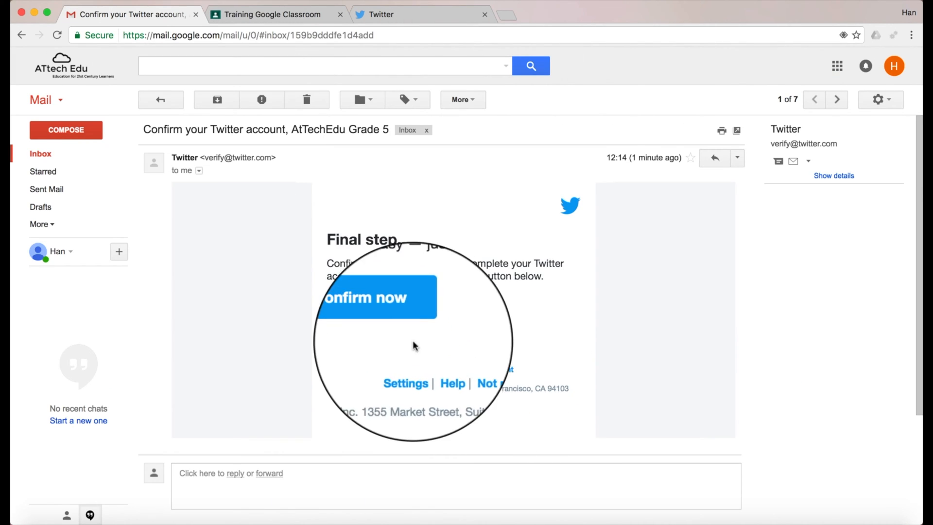
{"action": "left_click", "coordinate": [379, 297]}
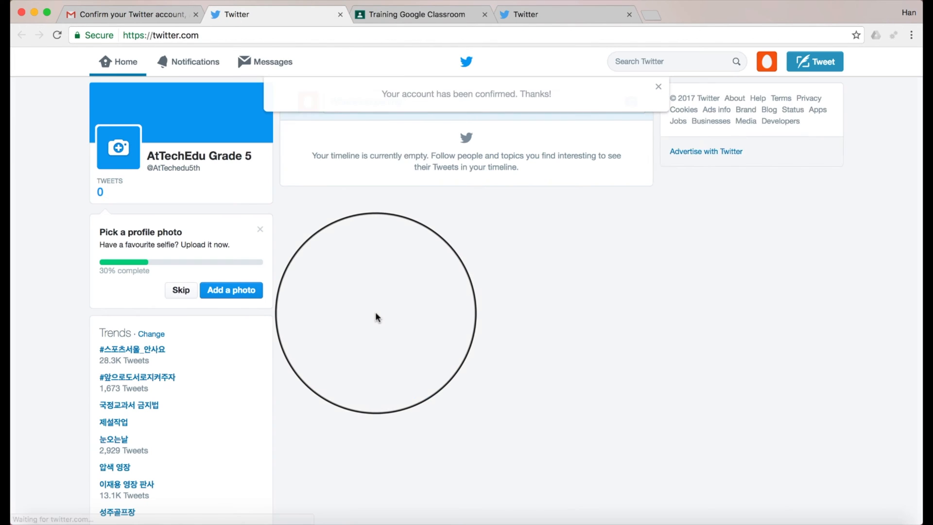
{"action": "left_click", "coordinate": [340, 16]}
{"action": "left_click", "coordinate": [432, 13]}
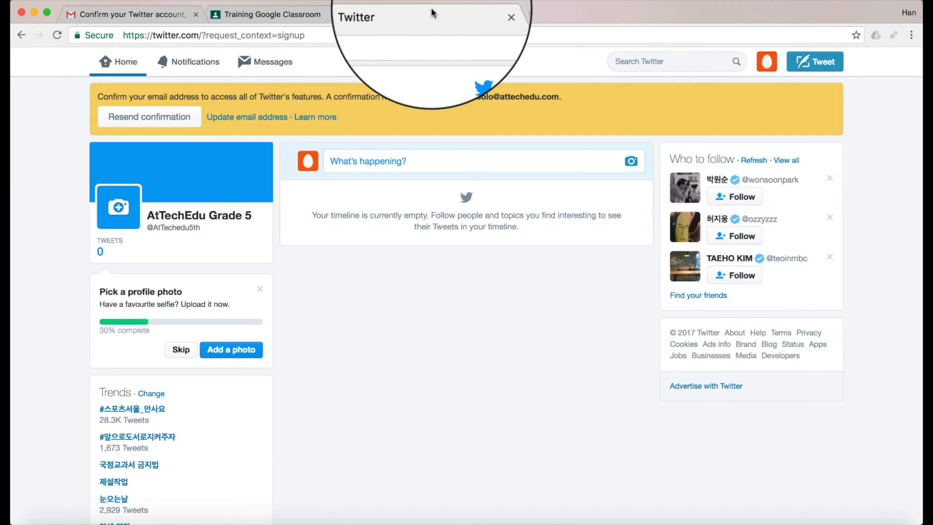
Step: Reload Twitter, skip the whole welcome tour, and open the AtTechEdu Grade 5 profile
{"action": "left_click", "coordinate": [57, 35]}
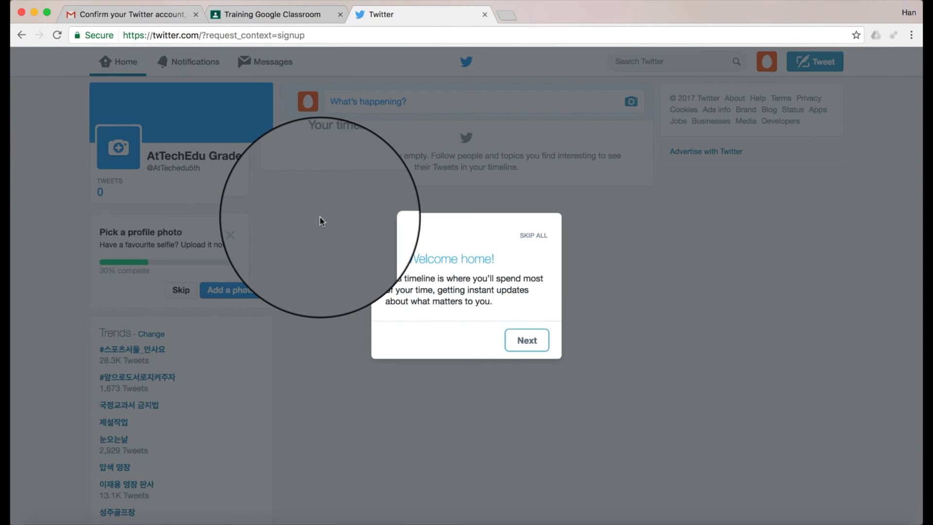
{"action": "left_click", "coordinate": [531, 237]}
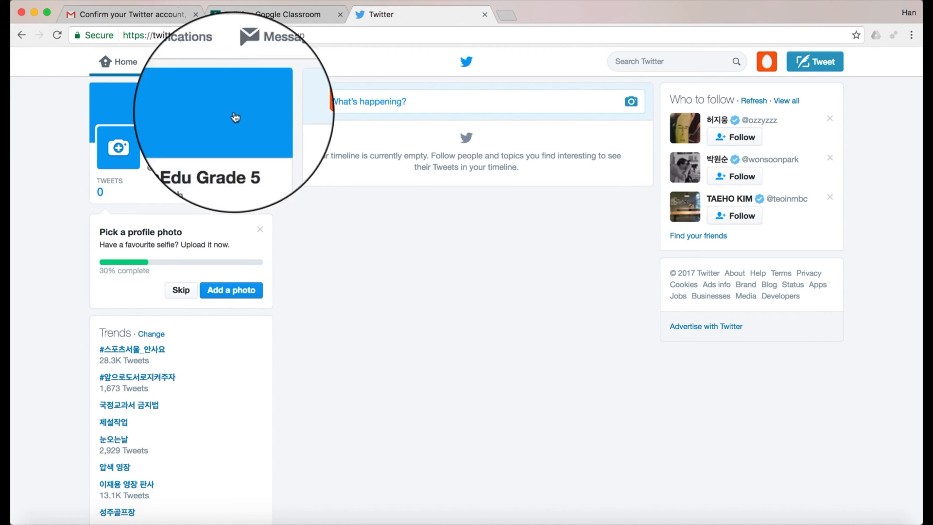
{"action": "left_click", "coordinate": [198, 120]}
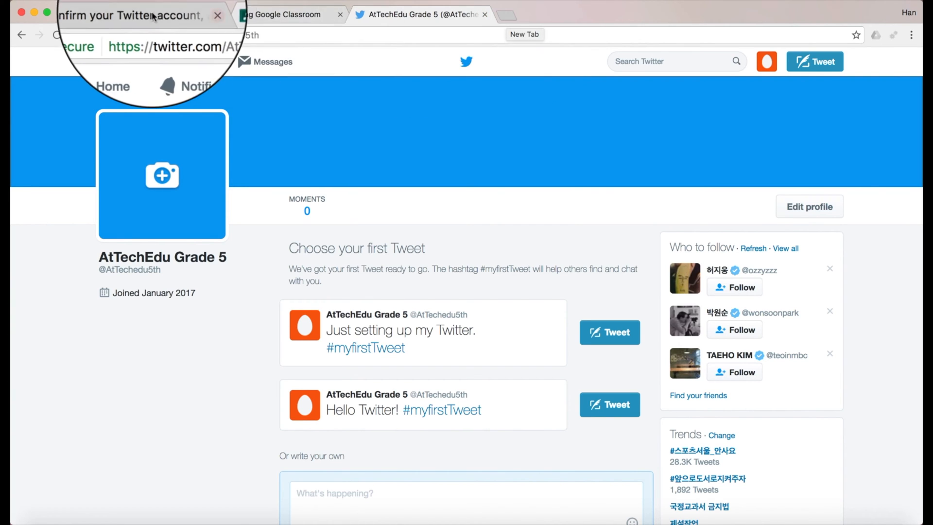
Step: In Google Drive, create and open a folder named 'AtTechEdu Twitter Grade 5'
{"action": "left_click", "coordinate": [127, 15]}
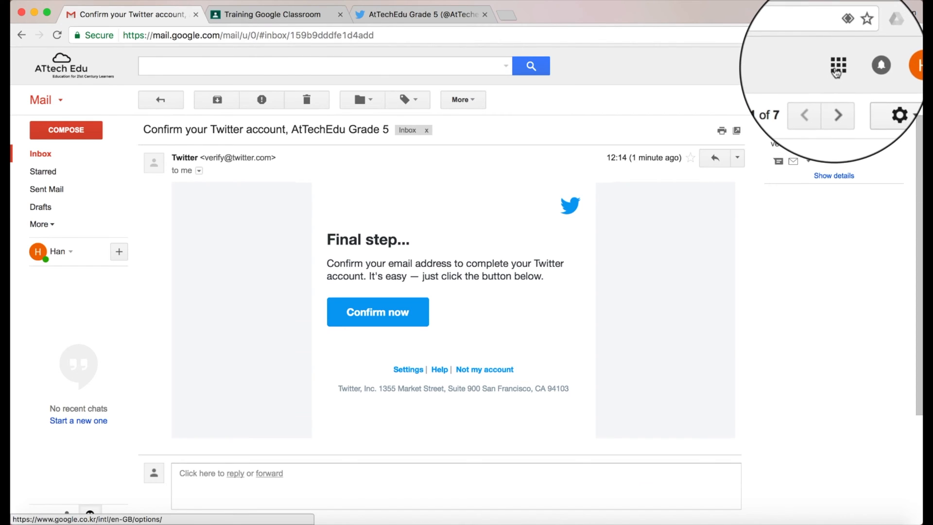
{"action": "left_click", "coordinate": [837, 65]}
{"action": "left_click", "coordinate": [806, 197]}
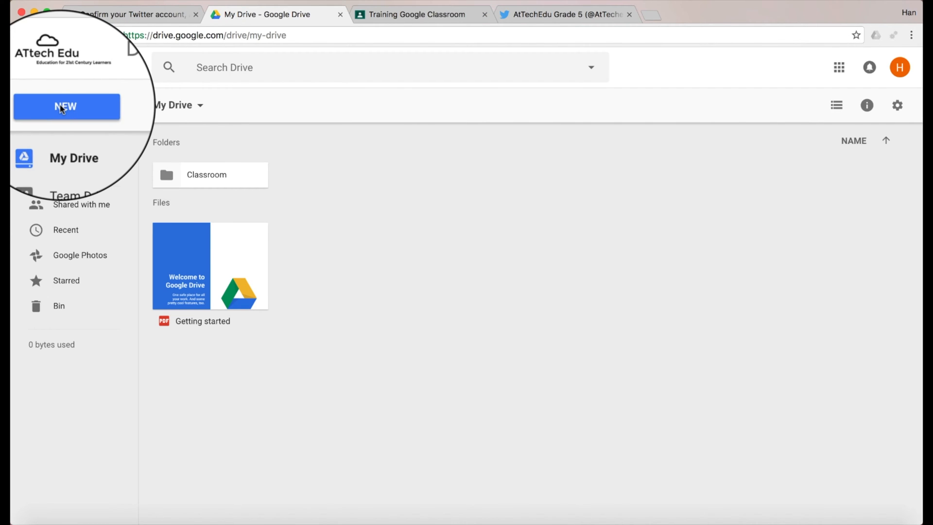
{"action": "left_click", "coordinate": [65, 109]}
{"action": "left_click", "coordinate": [73, 130]}
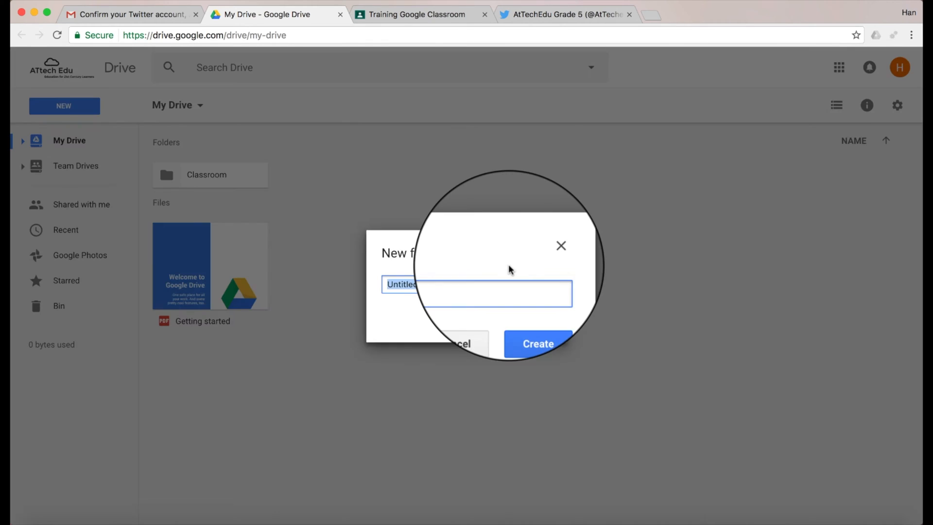
{"action": "type", "text": "AtTechEdu Twitter Grade 5"}
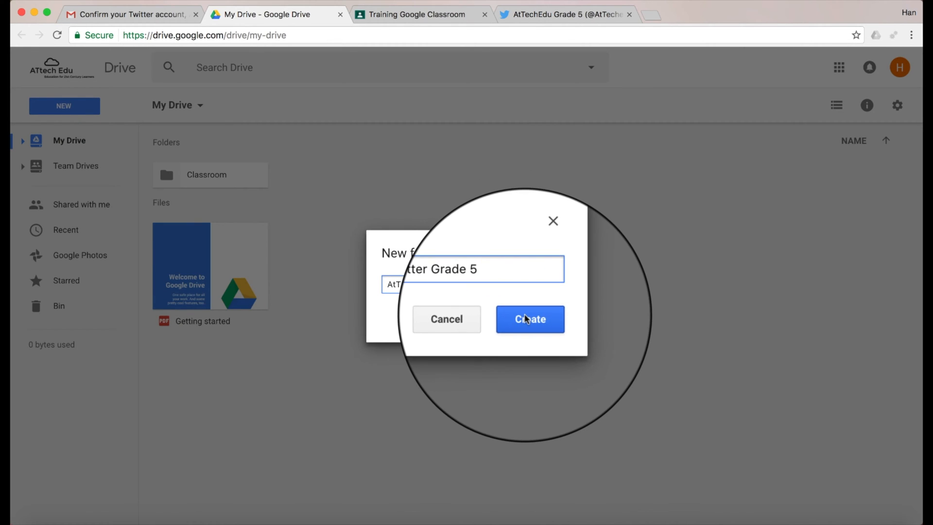
{"action": "left_click", "coordinate": [525, 315]}
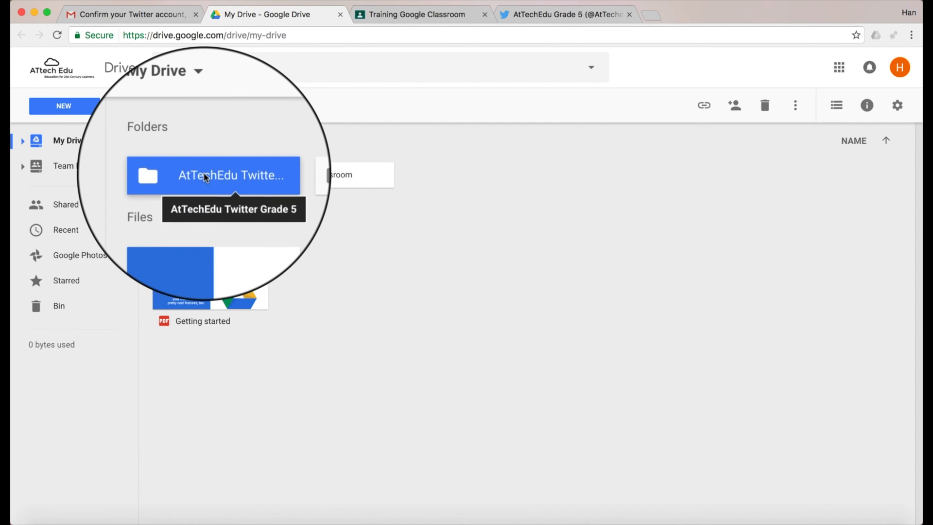
{"action": "double_click", "coordinate": [204, 175]}
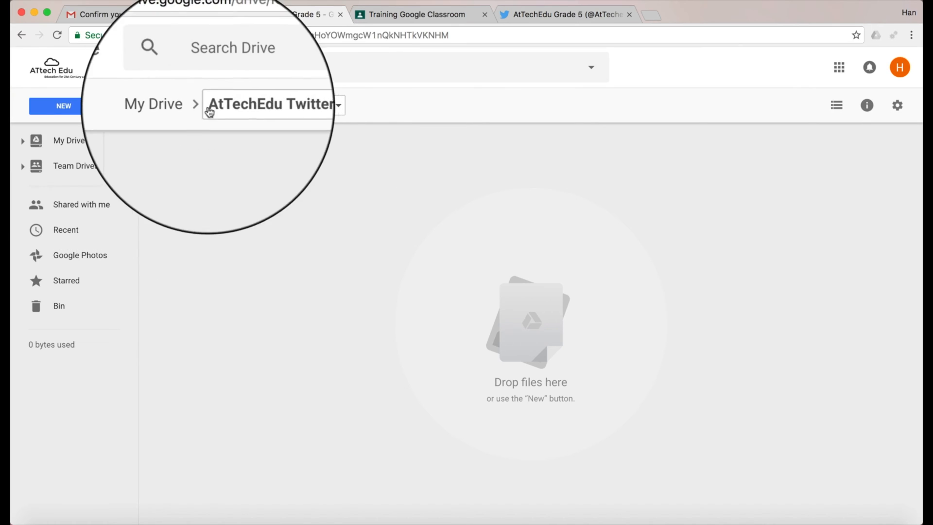
Step: Create a new blank Google Form inside that folder
{"action": "left_click", "coordinate": [68, 105]}
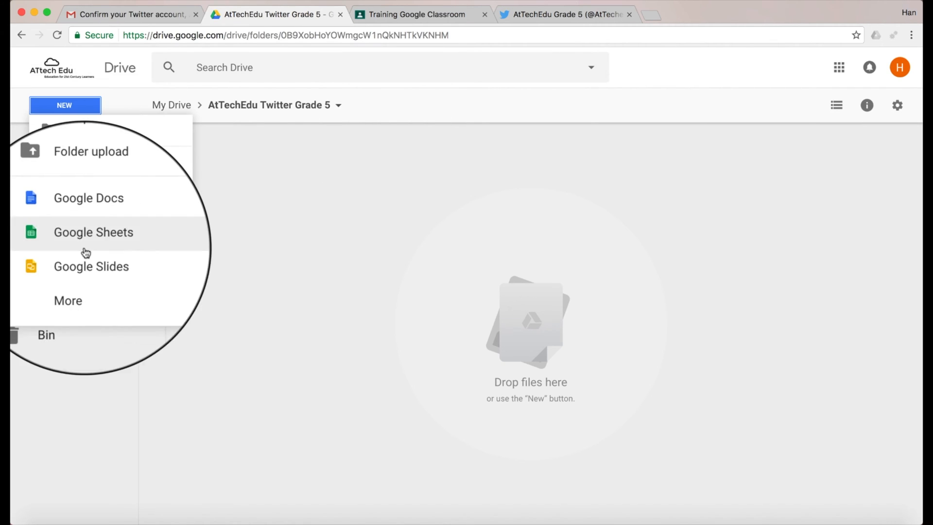
{"action": "mouse_move", "coordinate": [90, 281]}
{"action": "left_click", "coordinate": [273, 285]}
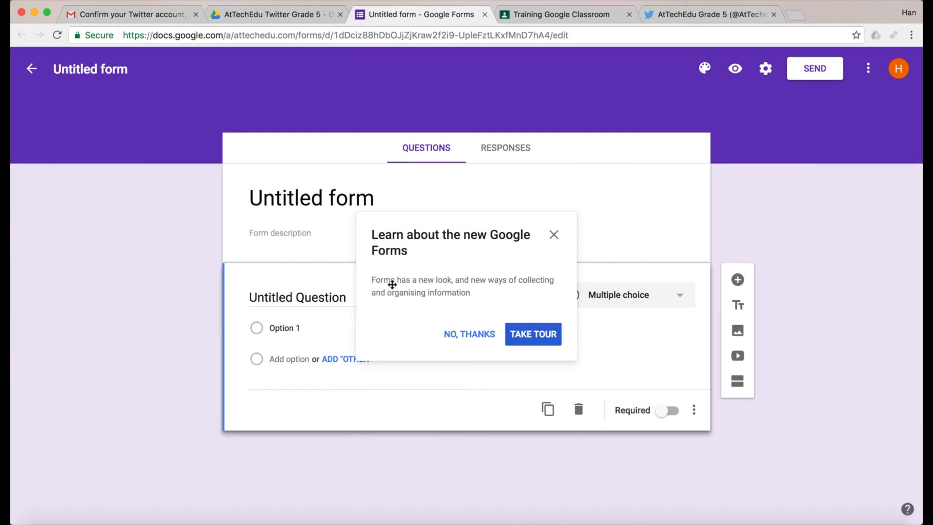
Step: Dismiss the tour and title the form 'Tweets for Grade 5'
{"action": "left_click", "coordinate": [554, 234]}
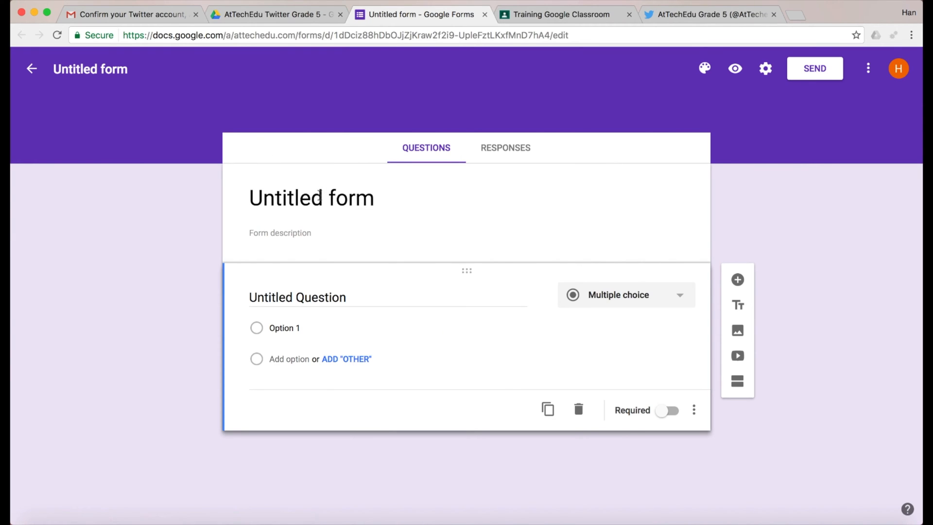
{"action": "left_click", "coordinate": [319, 202]}
{"action": "type", "text": "Tw"}
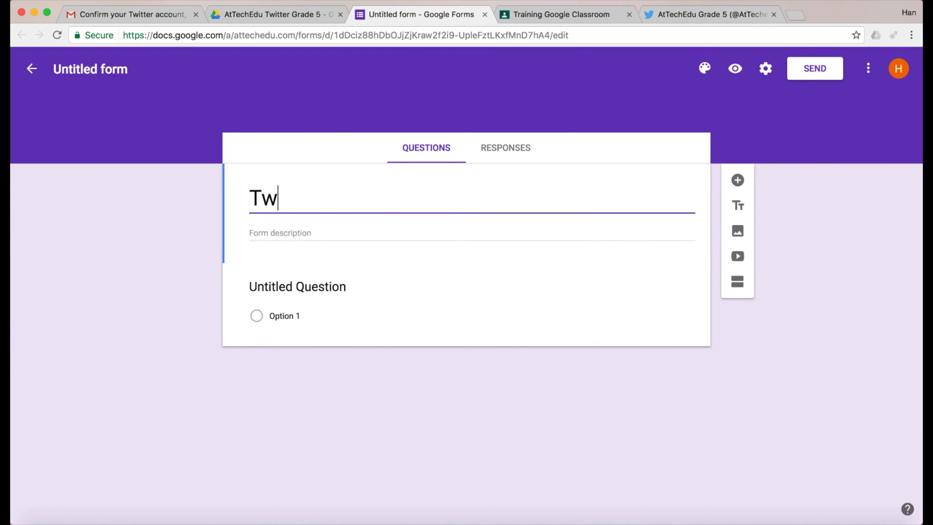
{"action": "type", "text": "eets "}
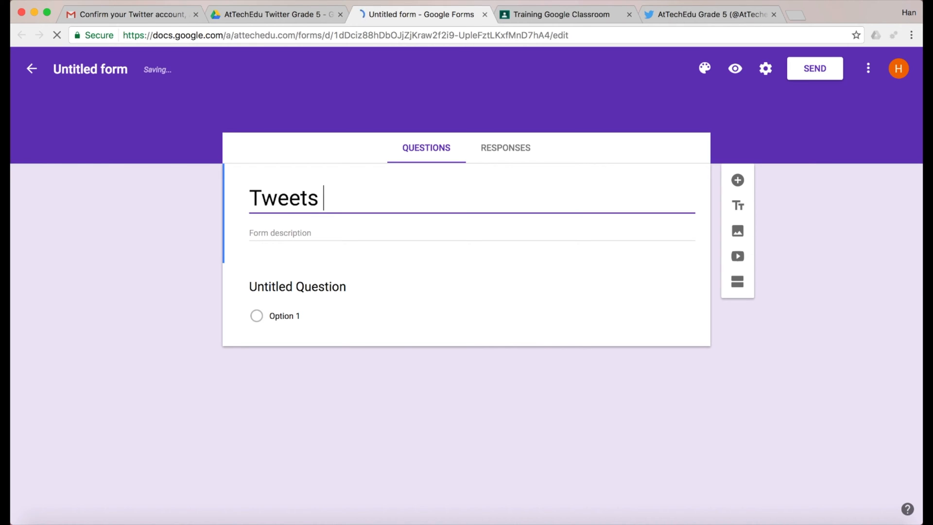
{"action": "type", "text": "for Grade 5"}
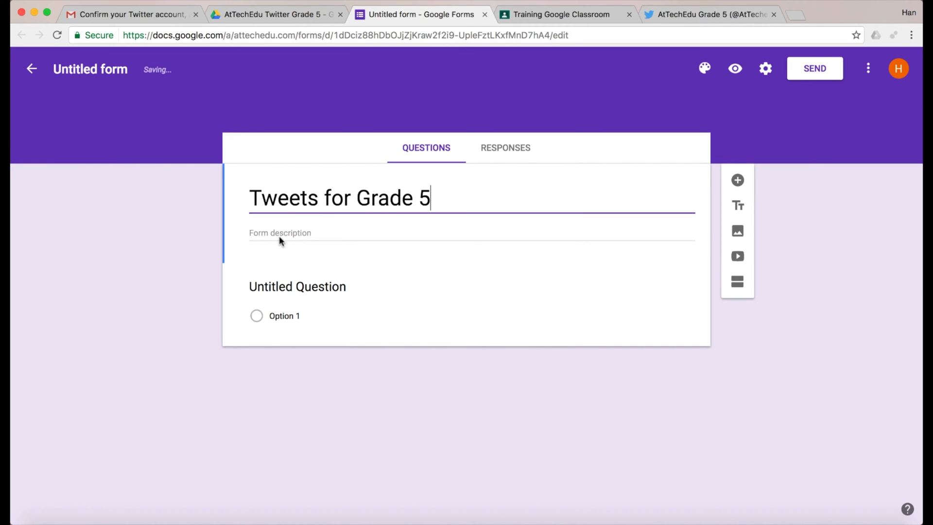
{"action": "left_click", "coordinate": [77, 68]}
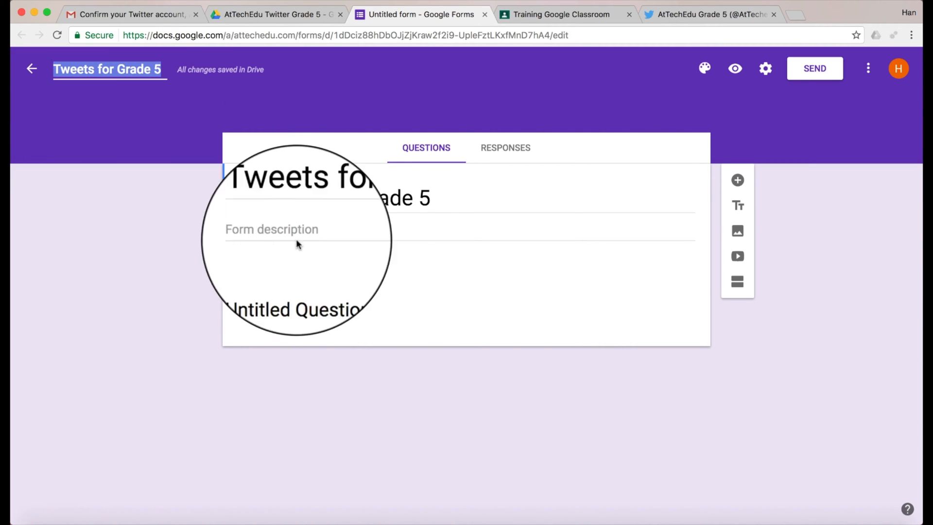
Step: Make 'What is your name?' a required short-answer question and add another question
{"action": "left_click", "coordinate": [297, 287]}
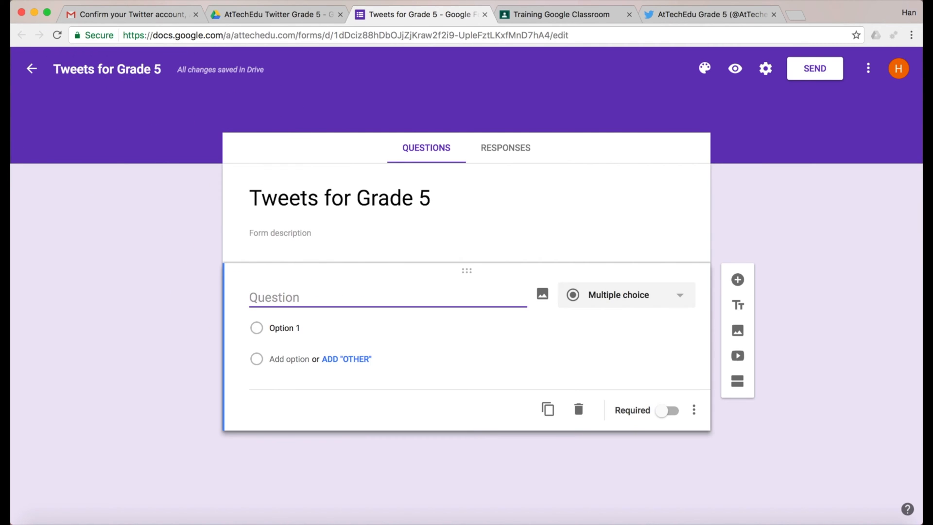
{"action": "type", "text": "What is your name?"}
{"action": "left_click", "coordinate": [681, 297]}
{"action": "left_click", "coordinate": [650, 220]}
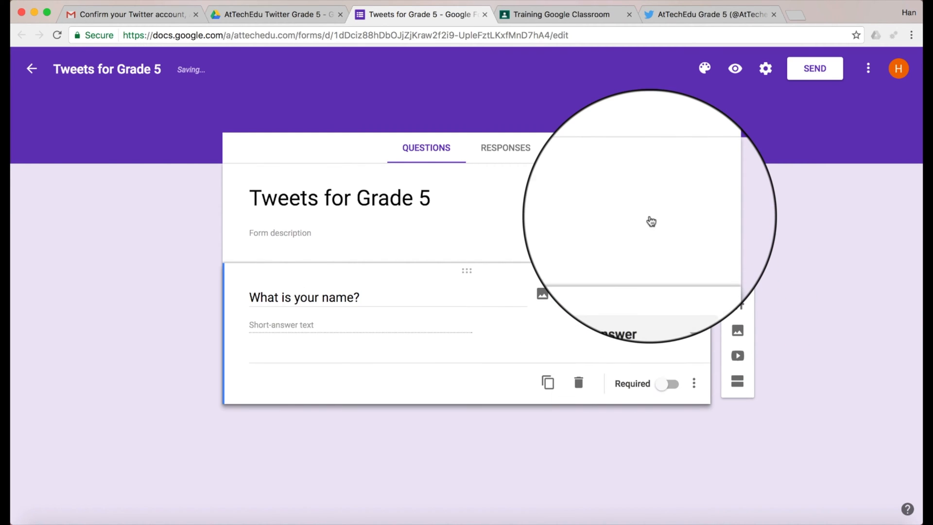
{"action": "left_click", "coordinate": [675, 387]}
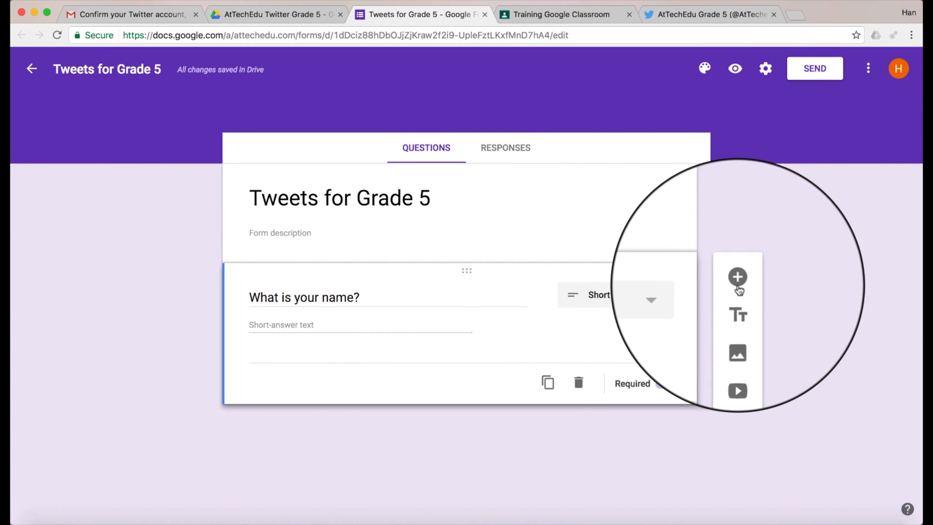
{"action": "left_click", "coordinate": [739, 281]}
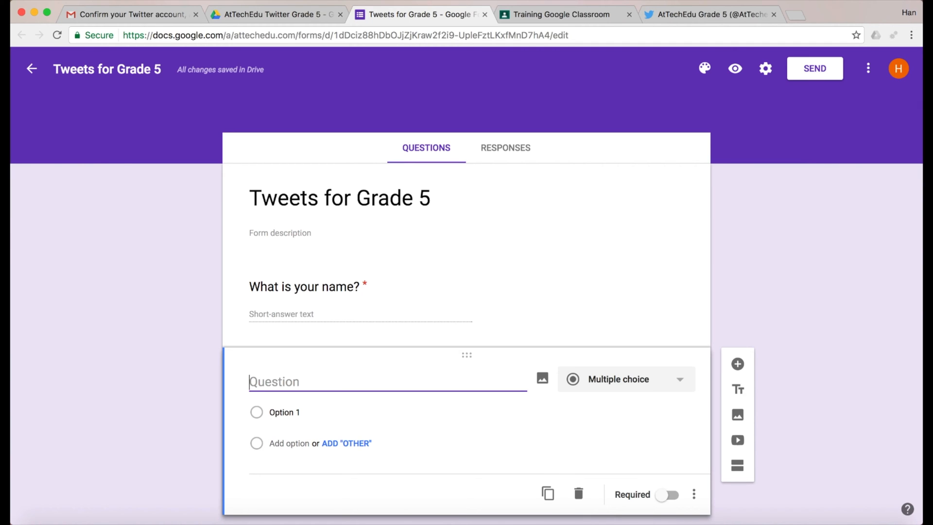
Step: Make the second question 'Type your Tweet' a required paragraph answer
{"action": "type", "text": "Type your Tweet"}
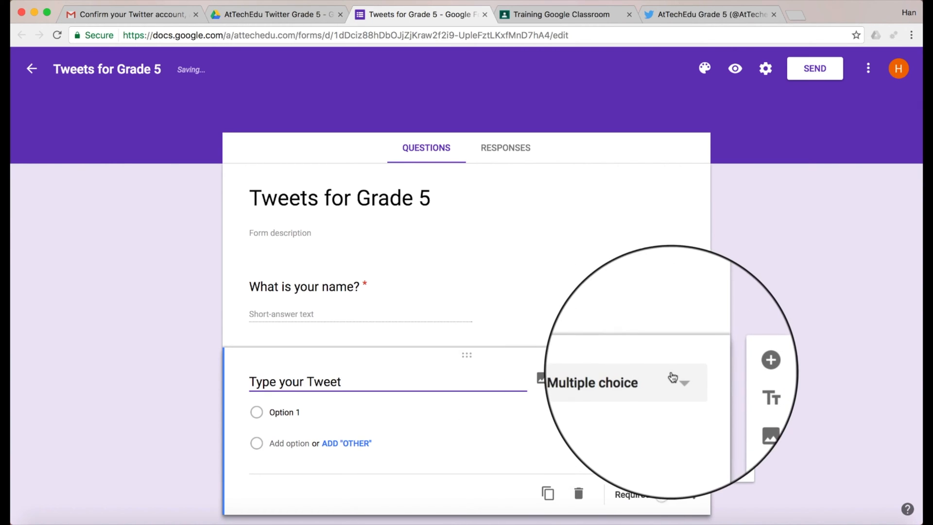
{"action": "left_click", "coordinate": [613, 381]}
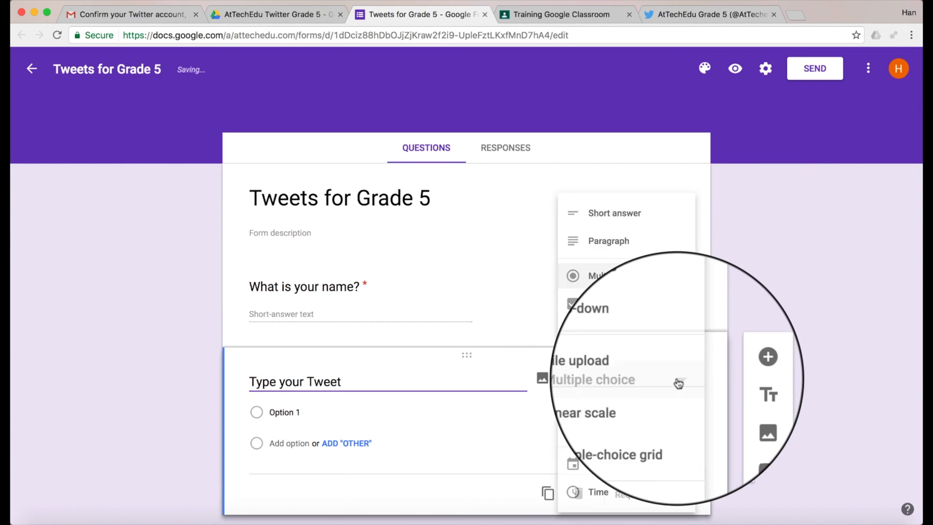
{"action": "left_click", "coordinate": [663, 243]}
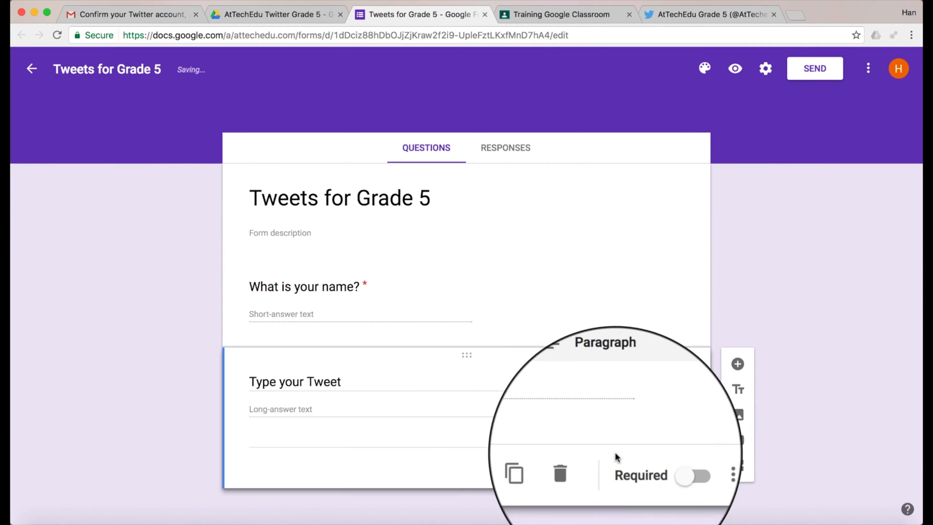
{"action": "left_click", "coordinate": [672, 469]}
{"action": "left_click", "coordinate": [455, 383]}
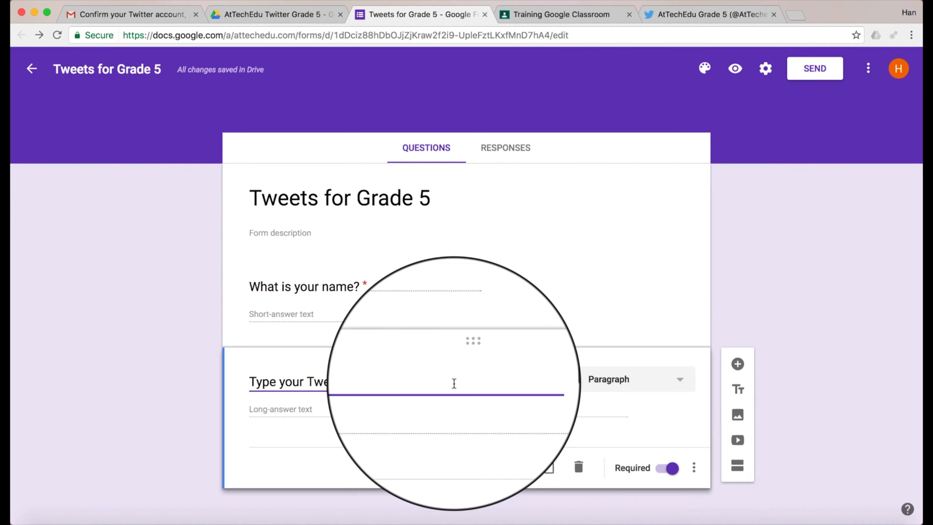
Step: Add data validation limiting the tweet to a maximum of 110 characters
{"action": "left_click", "coordinate": [697, 469]}
{"action": "left_click", "coordinate": [740, 494]}
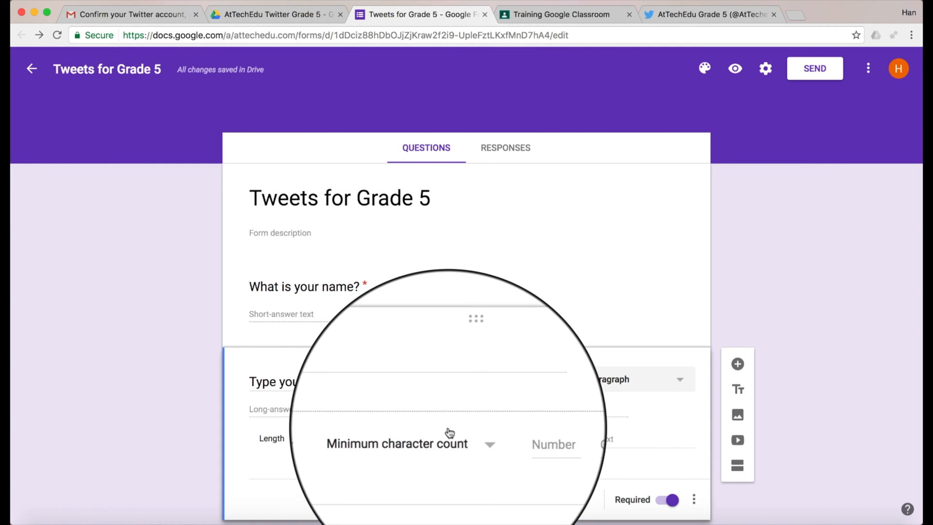
{"action": "left_click", "coordinate": [474, 439]}
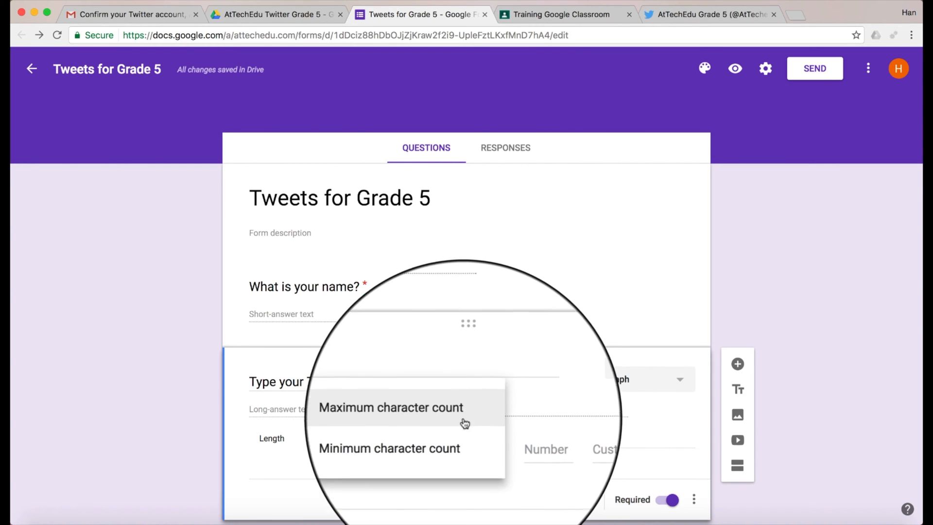
{"action": "left_click", "coordinate": [463, 412]}
{"action": "left_click", "coordinate": [521, 439]}
{"action": "type", "text": "140"}
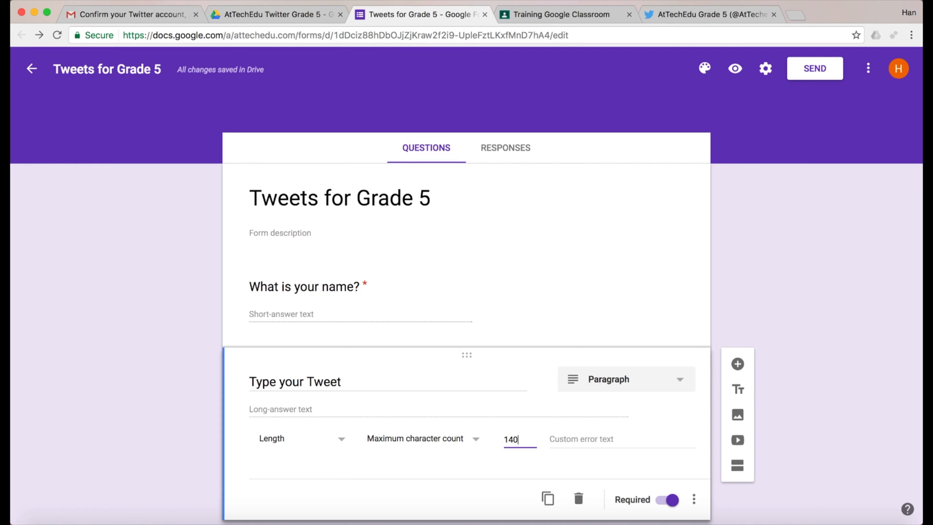
{"action": "key", "text": "BackSpace"}
{"action": "key", "text": "BackSpace"}
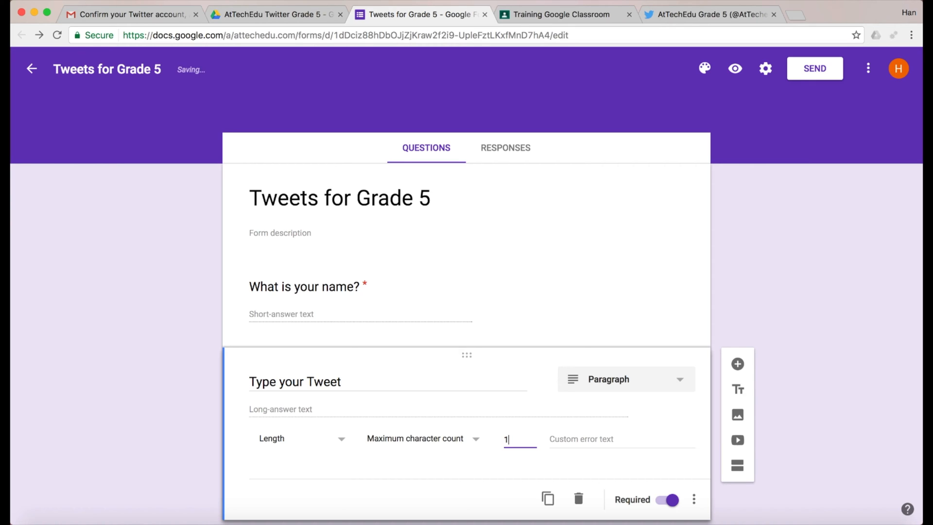
{"action": "type", "text": "20"}
{"action": "key", "text": "BackSpace"}
{"action": "key", "text": "BackSpace"}
{"action": "type", "text": "10"}
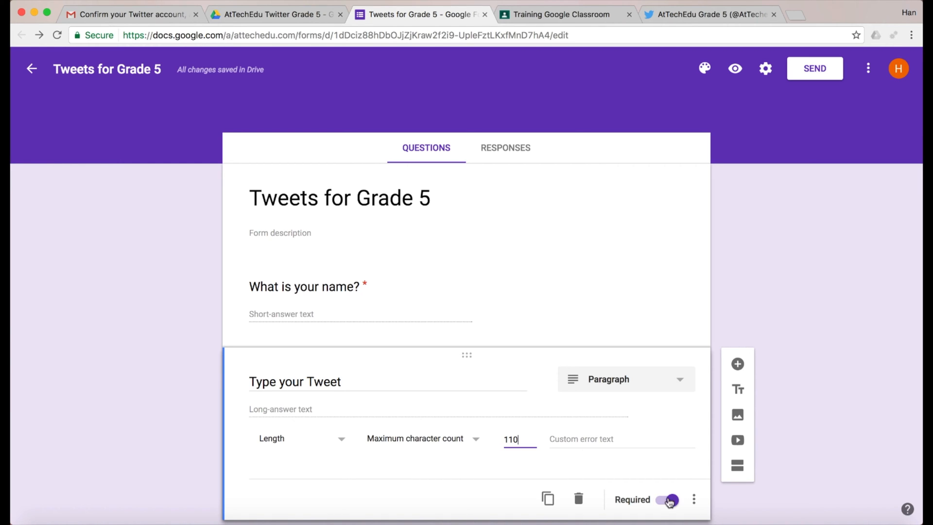
{"action": "left_click", "coordinate": [694, 500]}
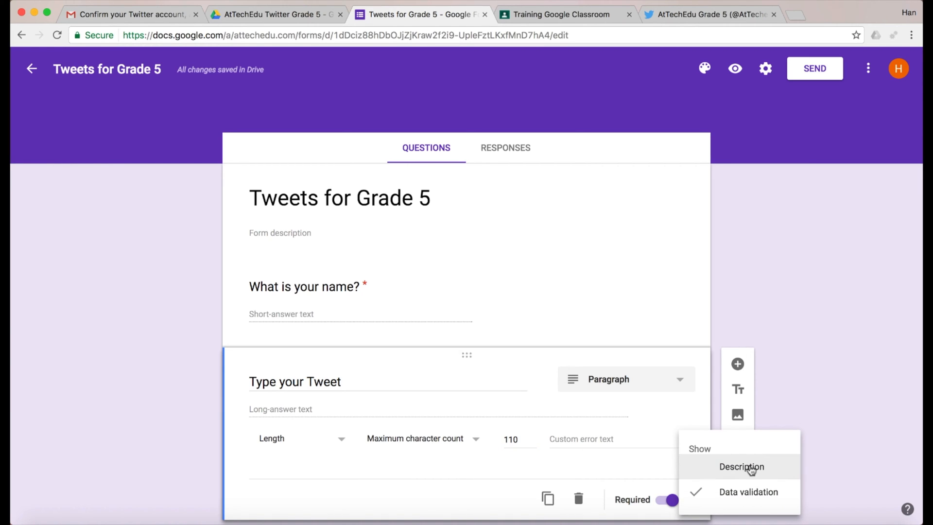
Step: Describe the tweet's 110-character limit and set the error text 'Too many Characters'
{"action": "left_click", "coordinate": [749, 469]}
{"action": "type", "text": "Your tweet must not be longer than 110 characters long."}
{"action": "left_click", "coordinate": [576, 465]}
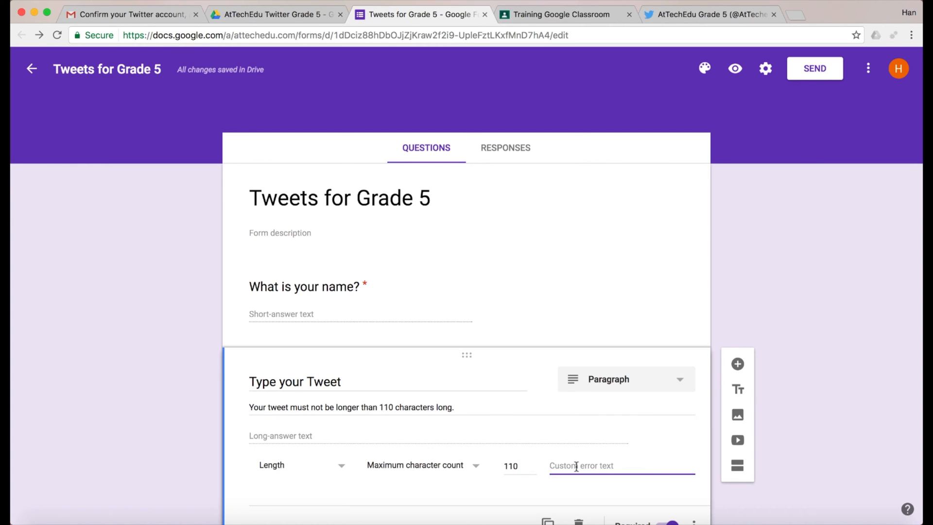
{"action": "type", "text": "Too many Characters"}
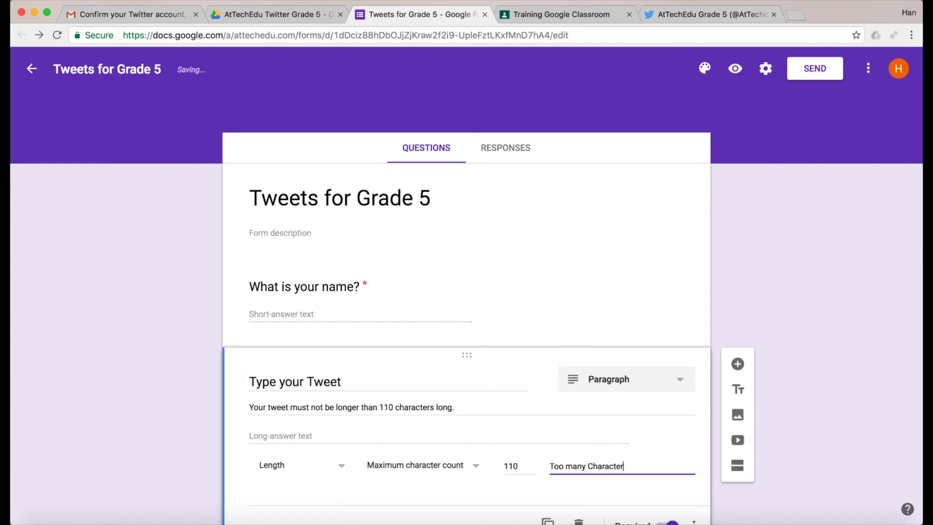
Step: Append 'You can also type a shorten URL here.' to the description and view responses
{"action": "scroll", "coordinate": [434, 458], "scroll_direction": "down", "scroll_amount": 2}
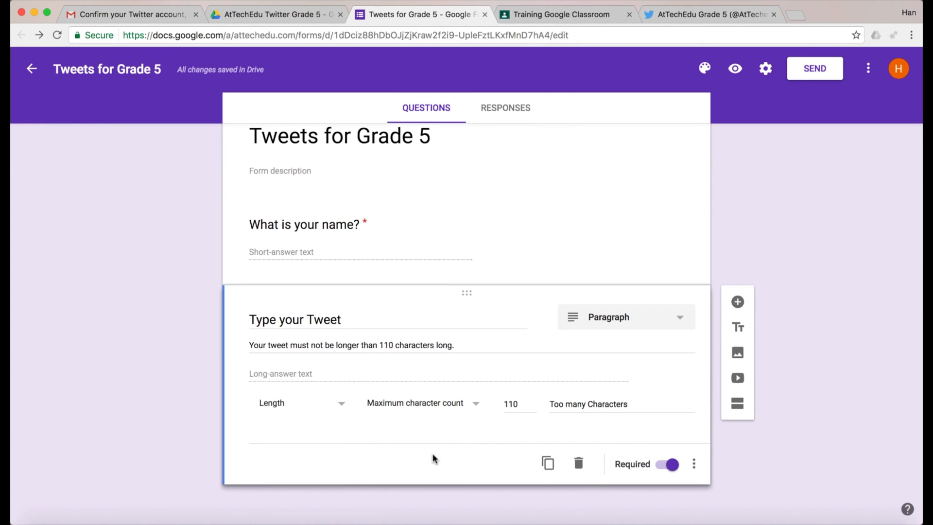
{"action": "scroll", "coordinate": [434, 459], "scroll_direction": "up", "scroll_amount": 1}
{"action": "left_click", "coordinate": [473, 369]}
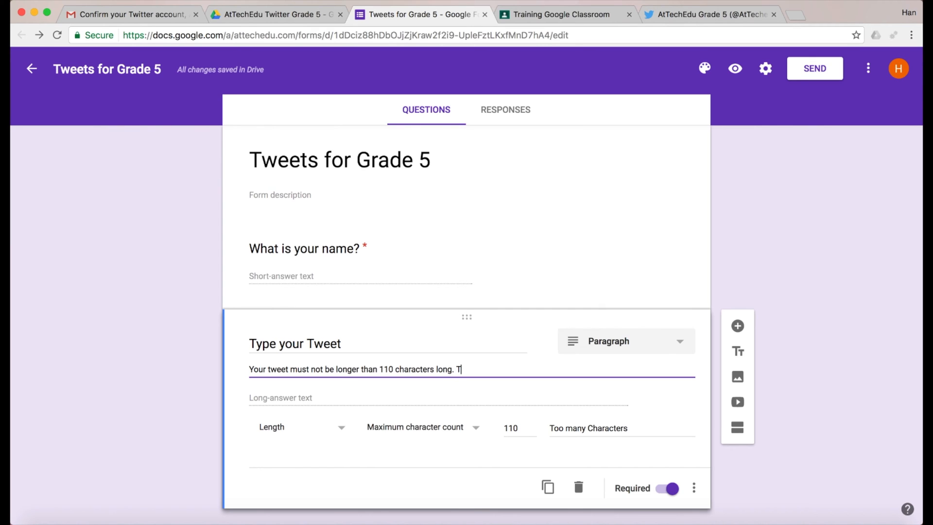
{"action": "type", "text": "You can also type a shorten URL here."}
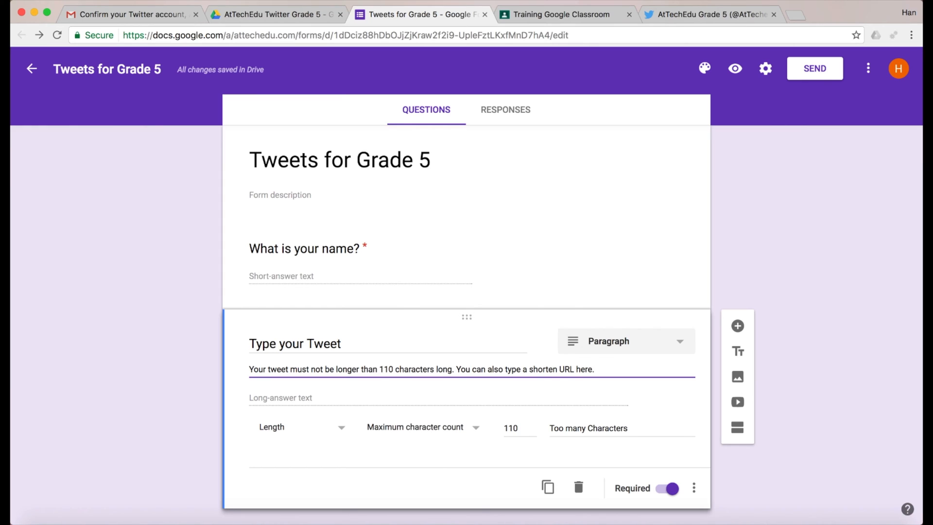
{"action": "left_click", "coordinate": [502, 113]}
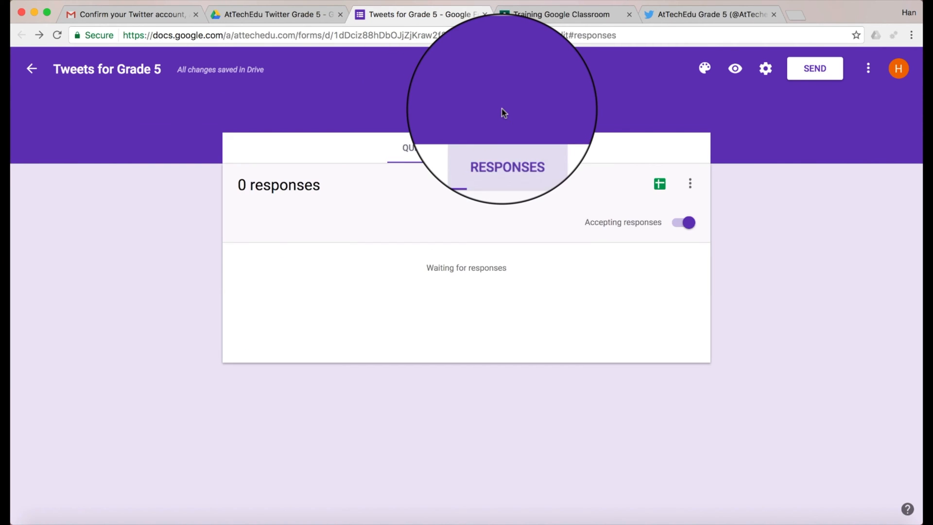
Step: Create a new linked response spreadsheet, 'Tweets for Grade 5 (Responses)', from the Responses view
{"action": "left_click", "coordinate": [660, 186]}
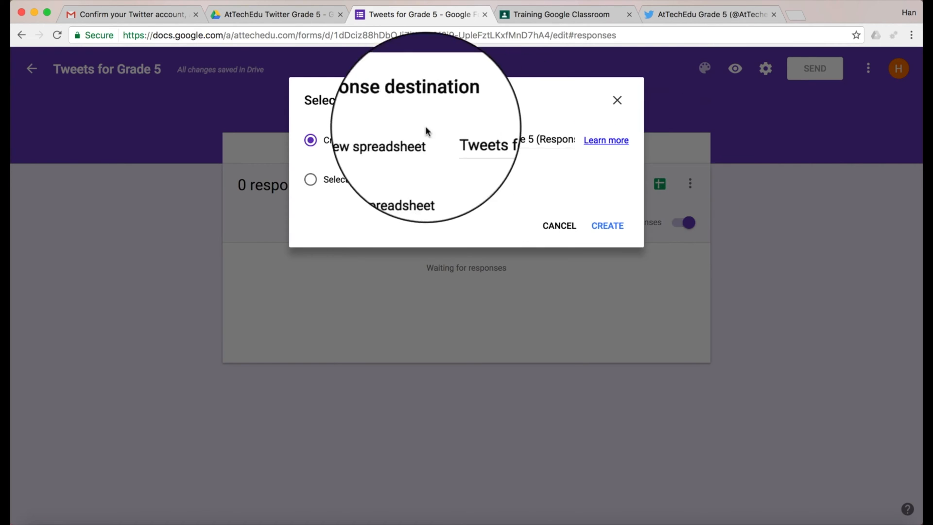
{"action": "left_click", "coordinate": [607, 227]}
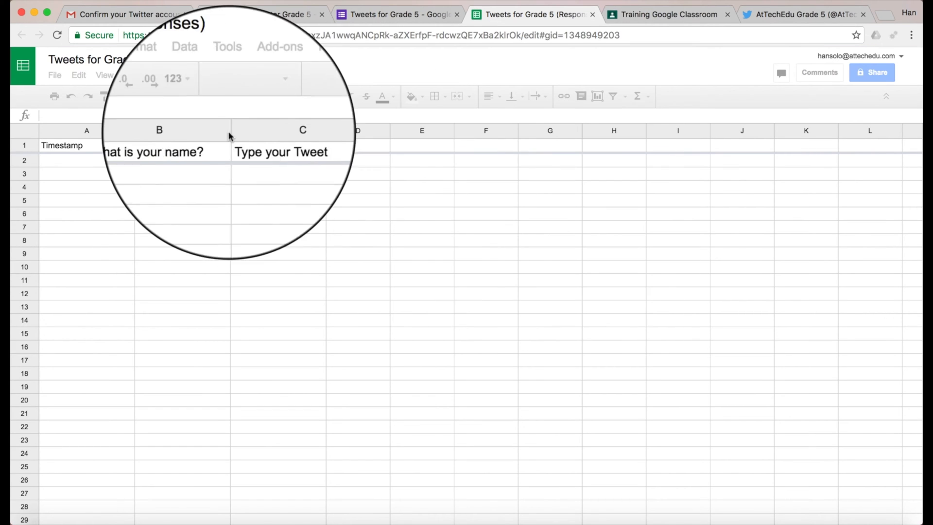
Step: Check the Timestamp, 'What is your name?' and 'Type your Tweet' headers, then go back to the form
{"action": "left_click", "coordinate": [64, 145]}
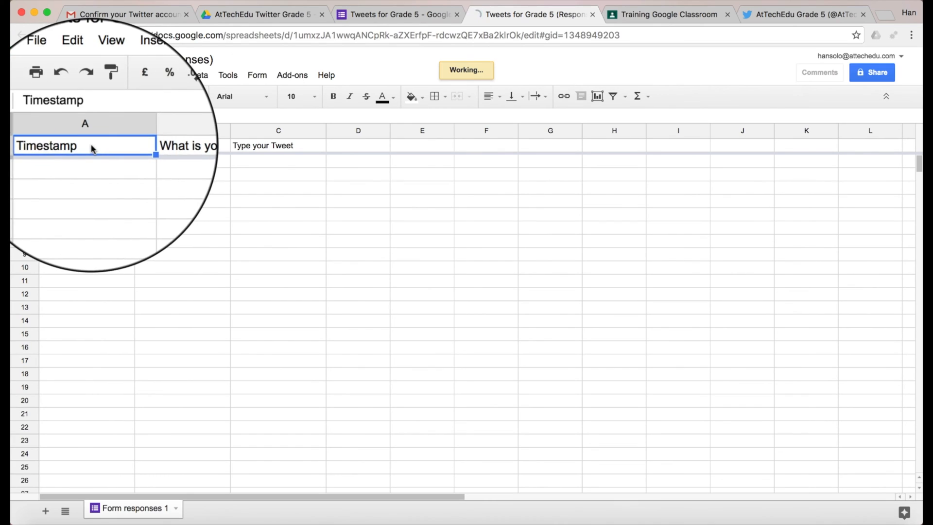
{"action": "left_click", "coordinate": [172, 147]}
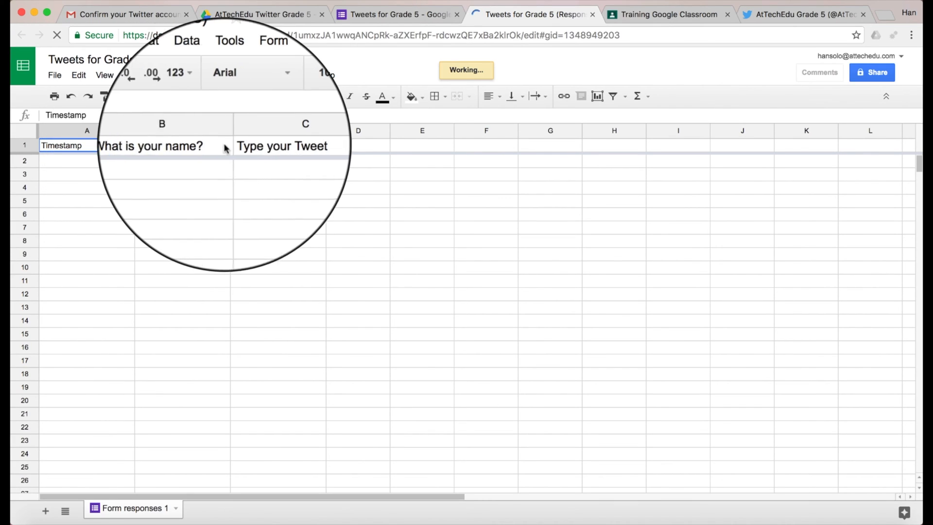
{"action": "left_click", "coordinate": [287, 146]}
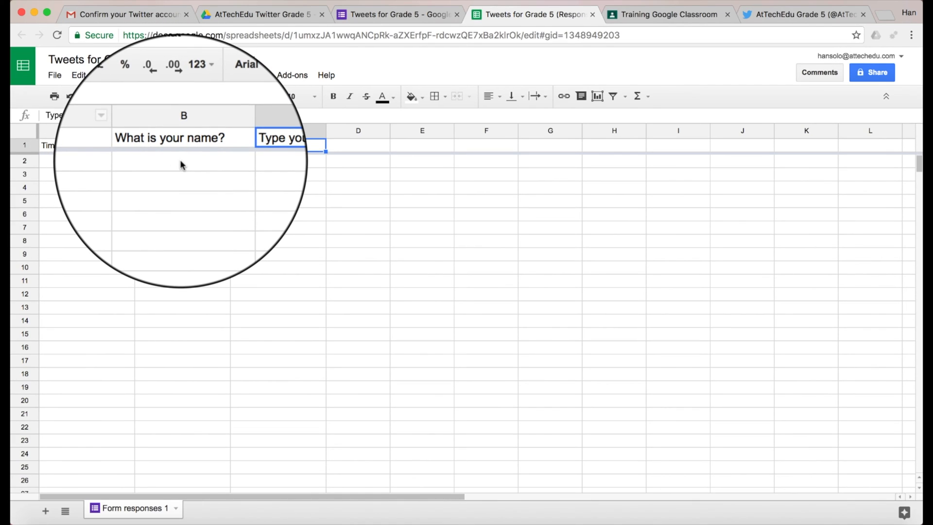
{"action": "left_click", "coordinate": [181, 165]}
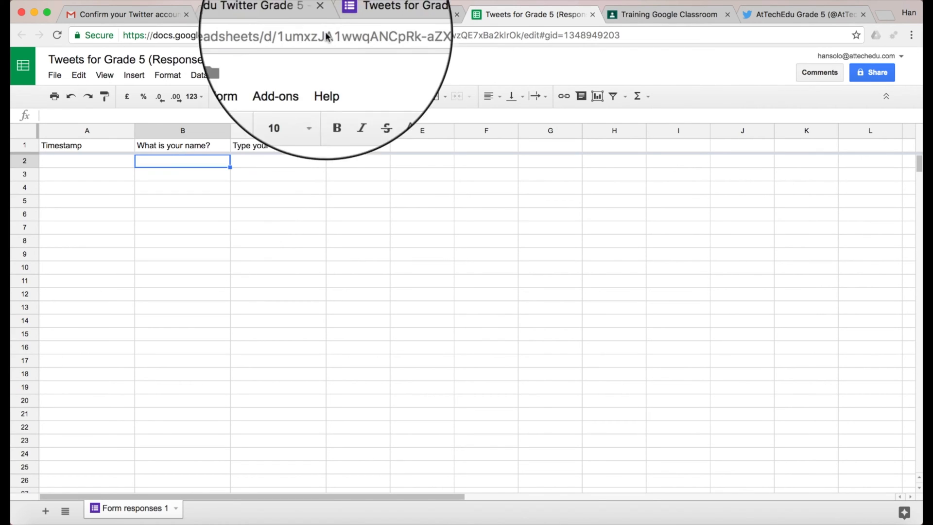
{"action": "left_click", "coordinate": [393, 14]}
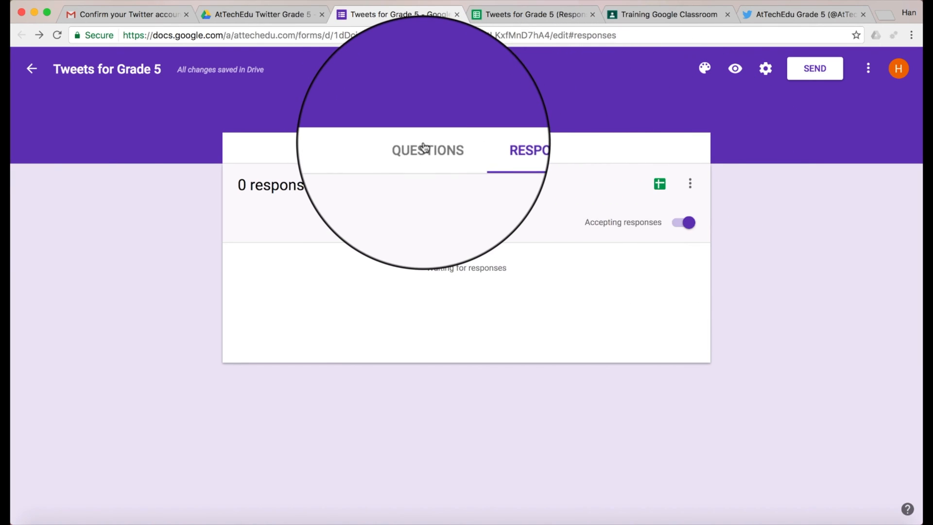
Step: Show the form's questions, look over its Settings without changes, and return to the editor
{"action": "left_click", "coordinate": [426, 148]}
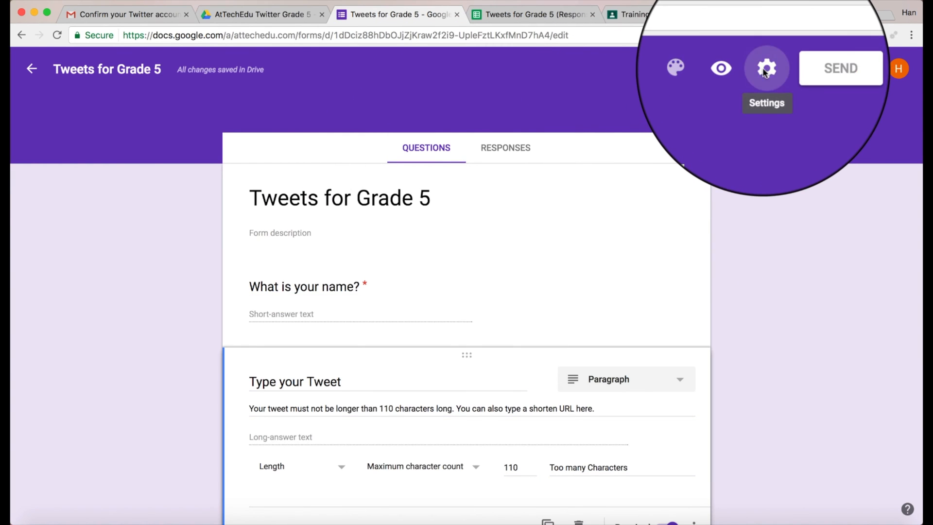
{"action": "left_click", "coordinate": [764, 71]}
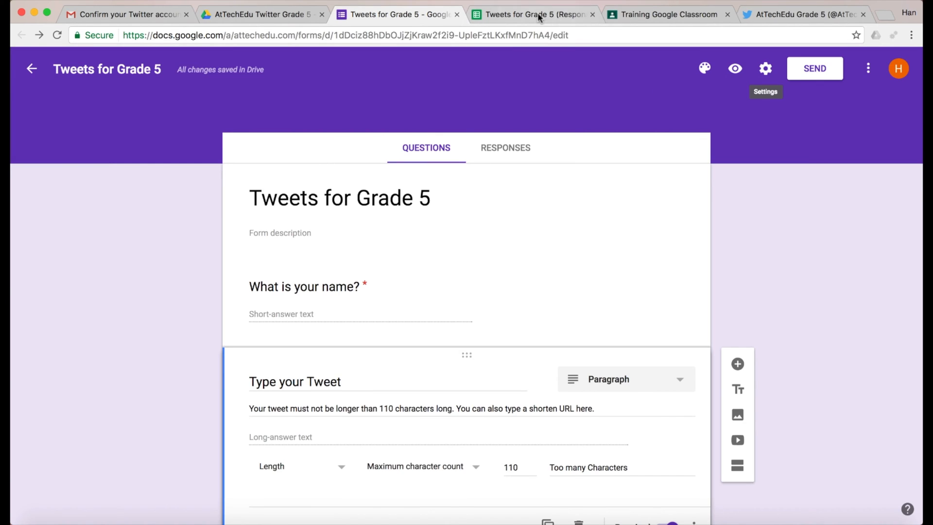
{"action": "left_click", "coordinate": [537, 15]}
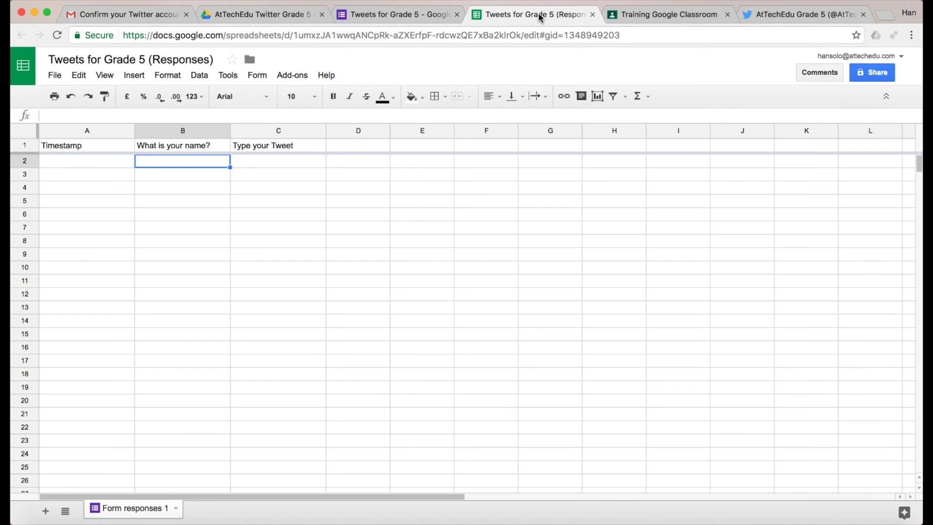
{"action": "left_click", "coordinate": [396, 16]}
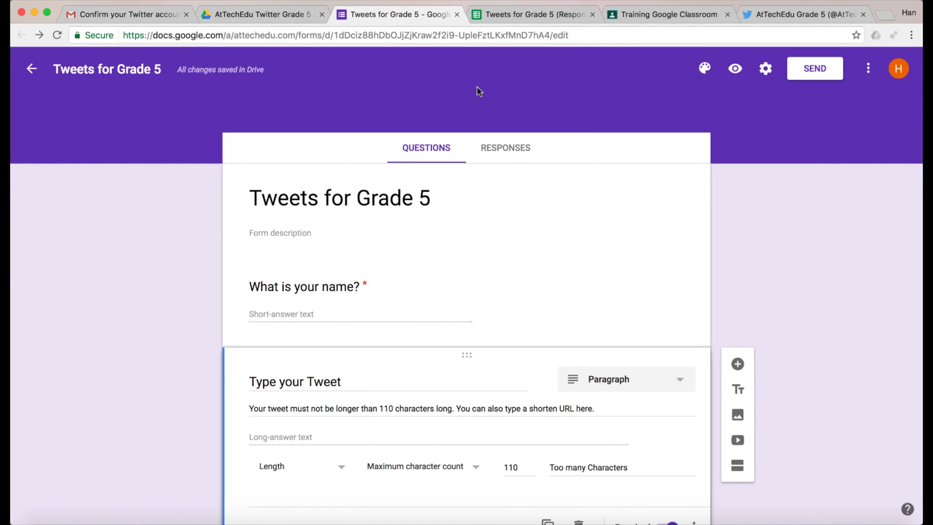
Step: Submit a preview response with a sample student name and the tweet 'This is a test tweet. #attechedu'
{"action": "left_click", "coordinate": [735, 68]}
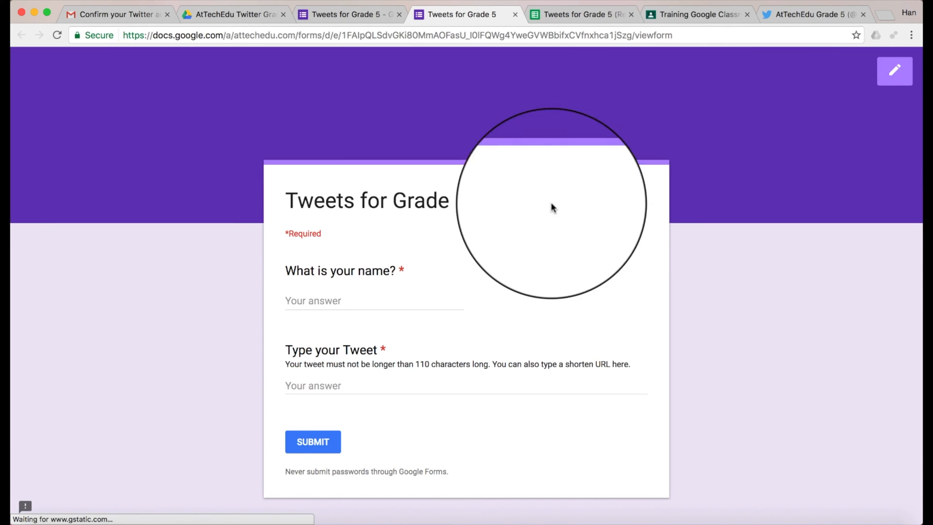
{"action": "left_click", "coordinate": [355, 299]}
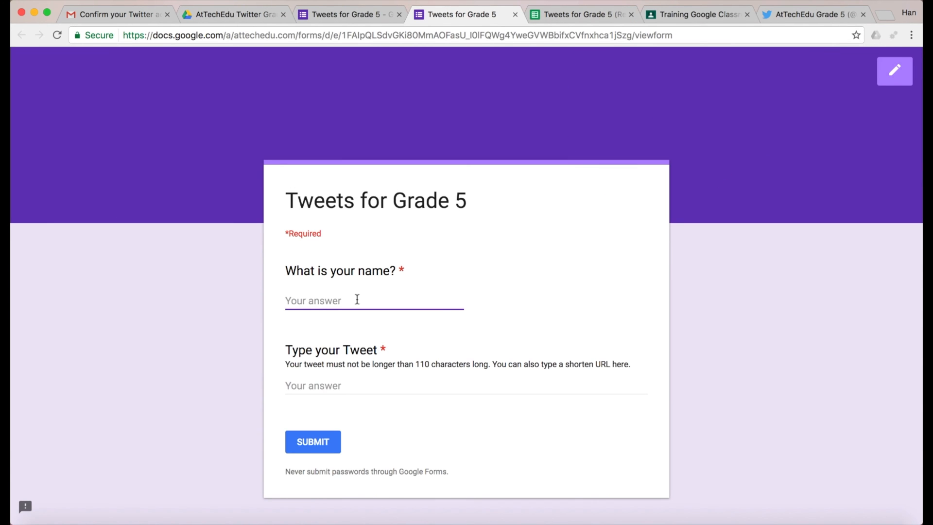
{"action": "type", "text": "Mr Poth"}
{"action": "key", "text": "Tab"}
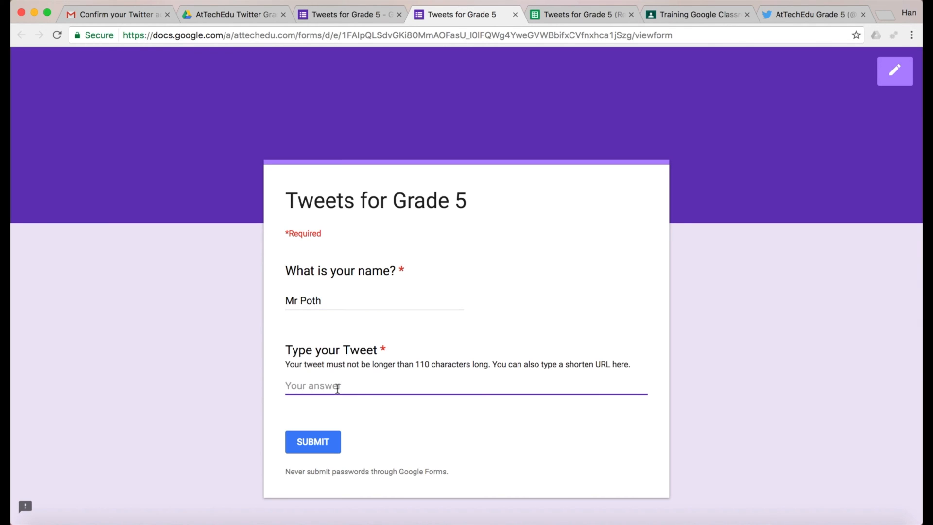
{"action": "type", "text": "This is a test tweet."}
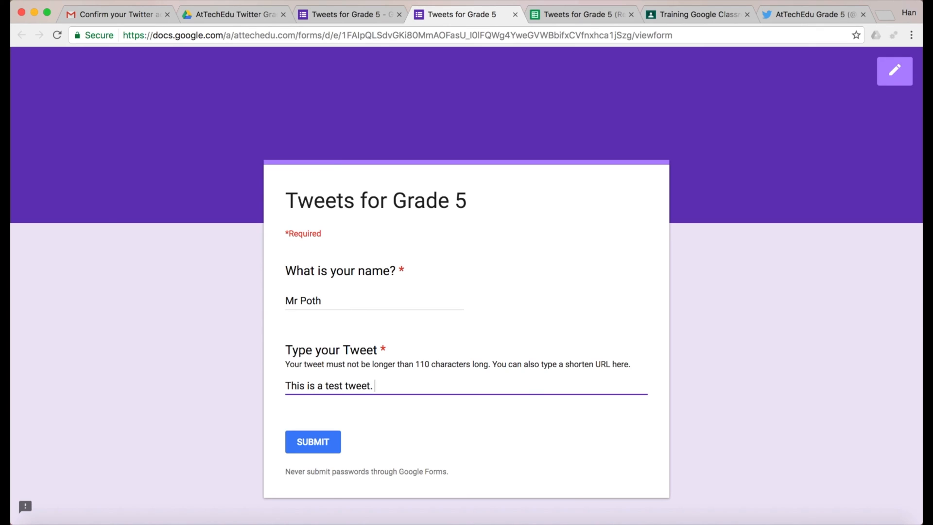
{"action": "type", "text": "#attechedu"}
{"action": "left_click", "coordinate": [314, 442]}
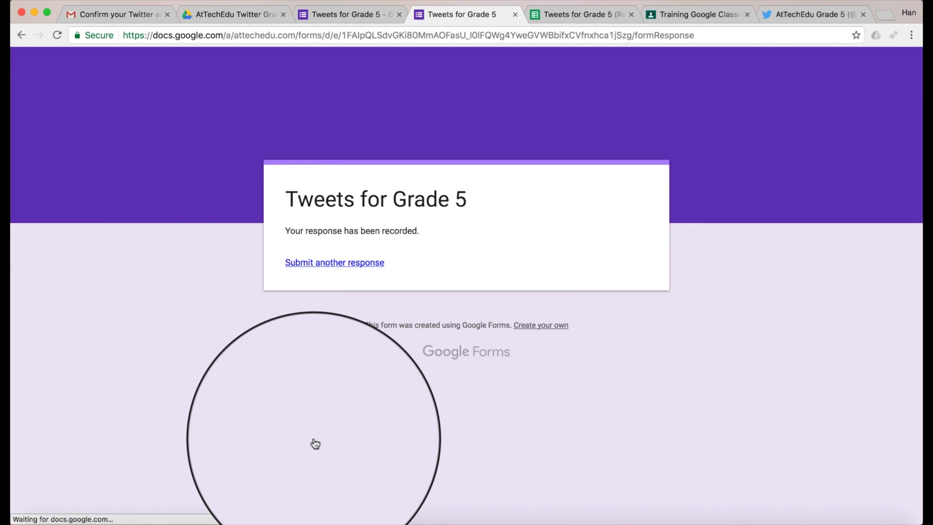
Step: On the Responses sheet, widen column C so the full test tweet in row 2 is visible
{"action": "left_click", "coordinate": [596, 15]}
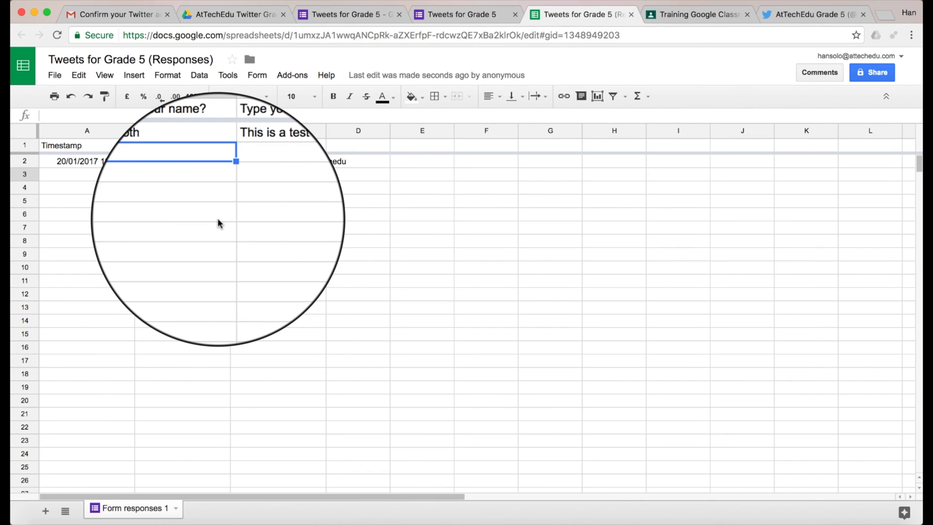
{"action": "left_click_drag", "start_coordinate": [323, 131], "coordinate": [369, 128]}
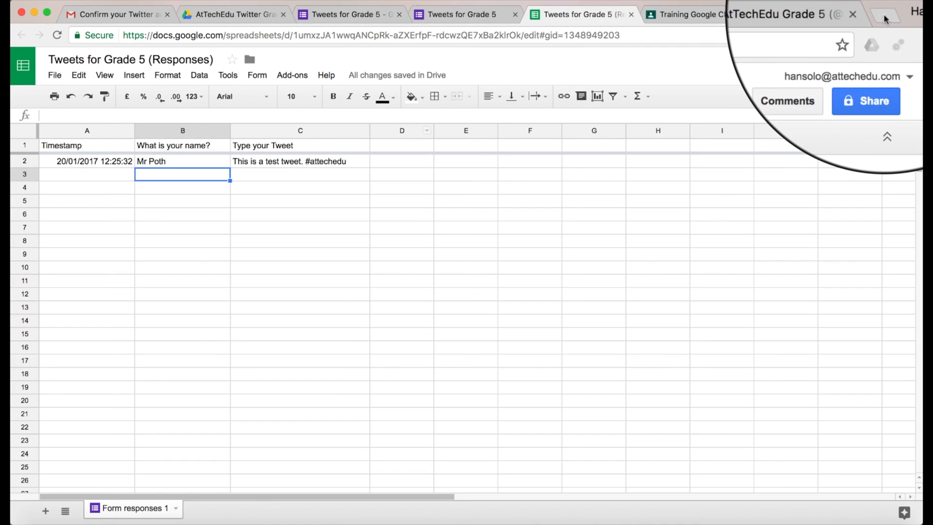
Step: Search for 'zapier' in a new Chrome tab and open zapier.com
{"action": "left_click", "coordinate": [885, 19]}
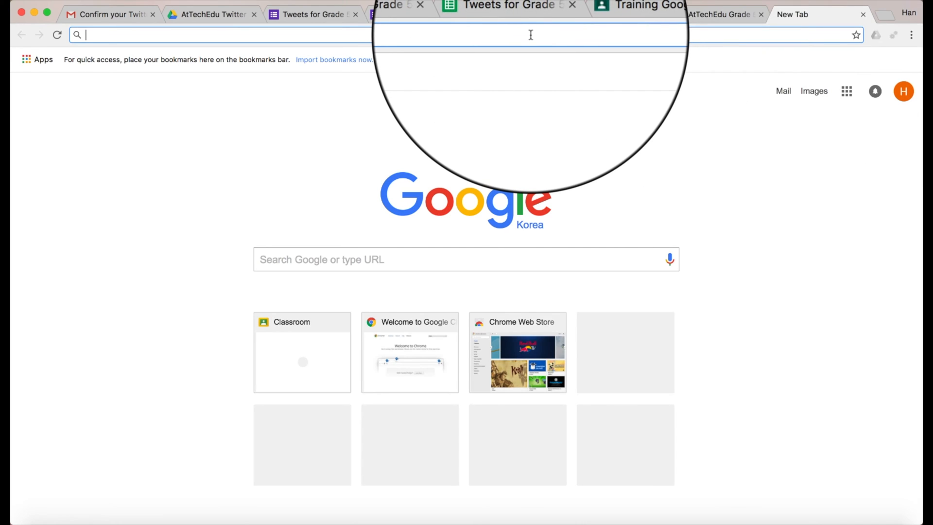
{"action": "type", "text": "zapier"}
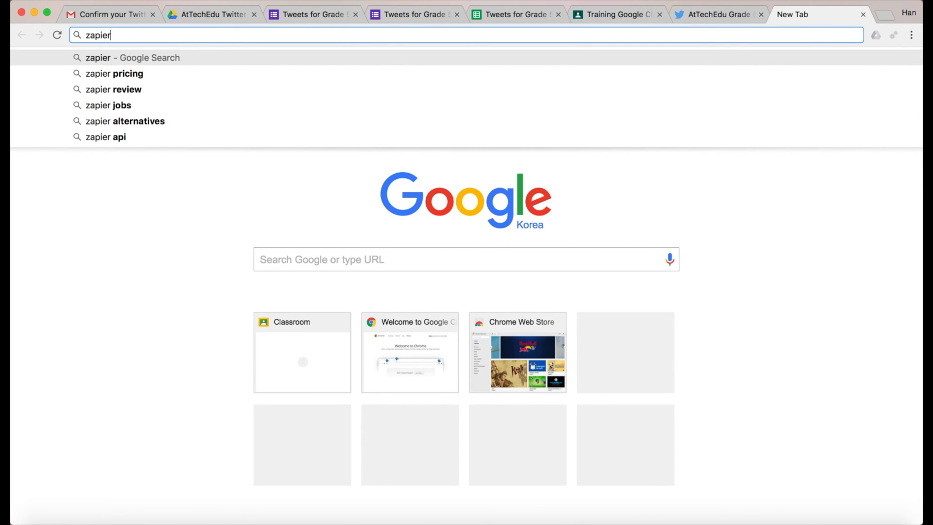
{"action": "key", "text": "Return"}
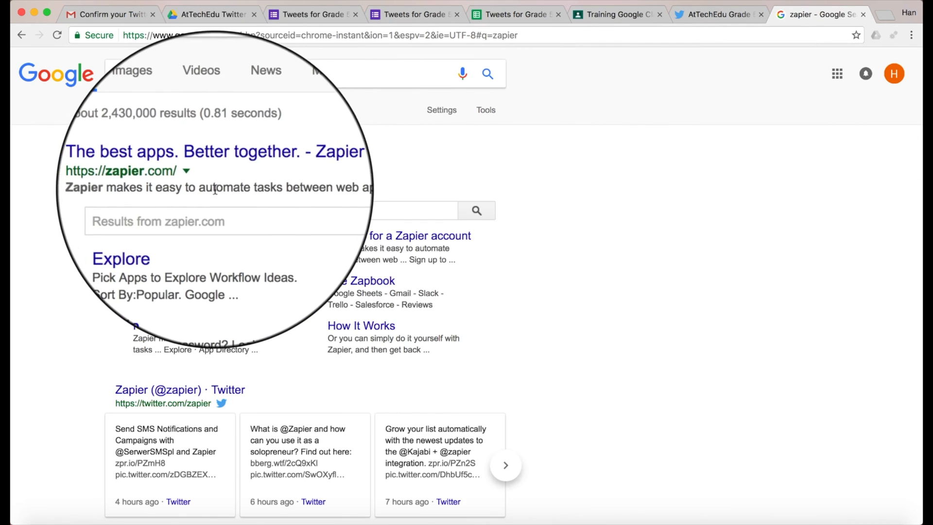
{"action": "left_click", "coordinate": [223, 164]}
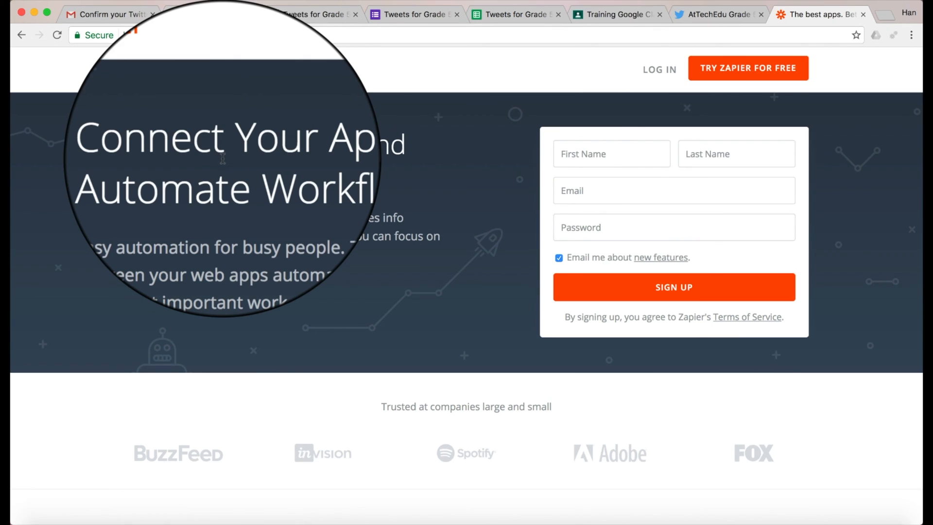
Step: Sign up for a free Zapier account with 'Email me about new features' unticked
{"action": "left_click", "coordinate": [742, 71]}
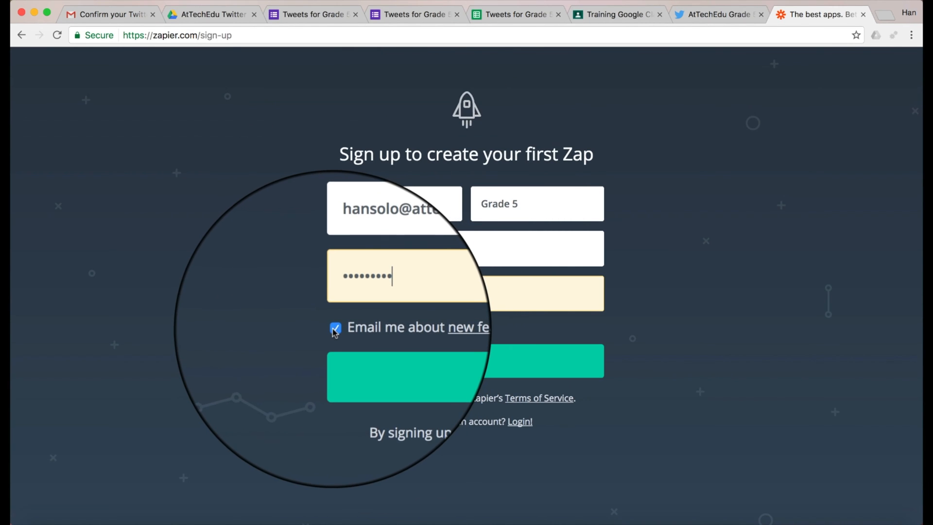
{"action": "left_click", "coordinate": [335, 329]}
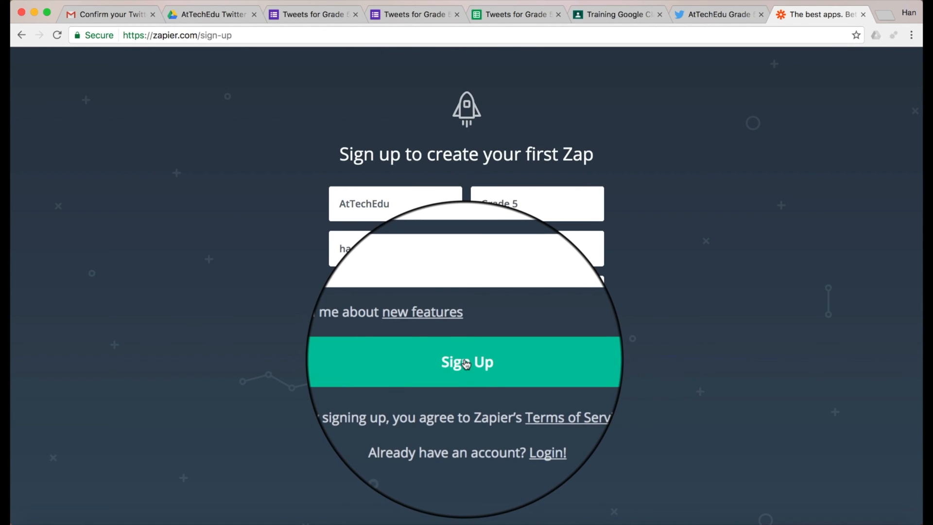
{"action": "left_click", "coordinate": [466, 363]}
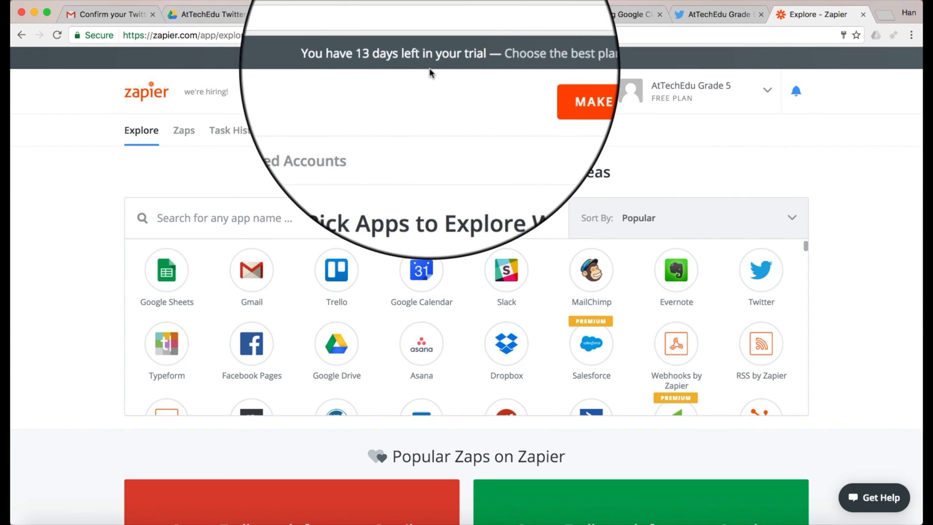
Step: Look through Zapier's pricing plans table, then start a new zap with MAKE A ZAP!
{"action": "left_click", "coordinate": [531, 60]}
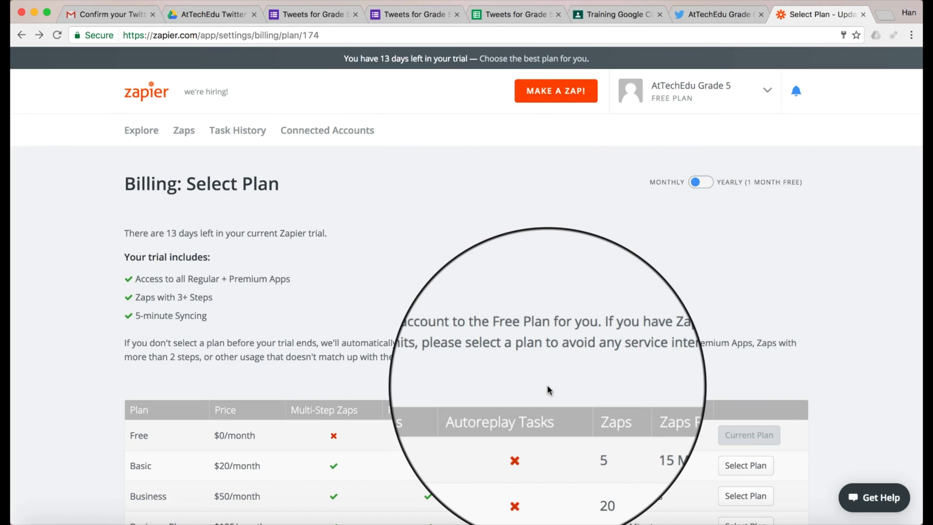
{"action": "scroll", "coordinate": [548, 385], "scroll_direction": "down", "scroll_amount": 4}
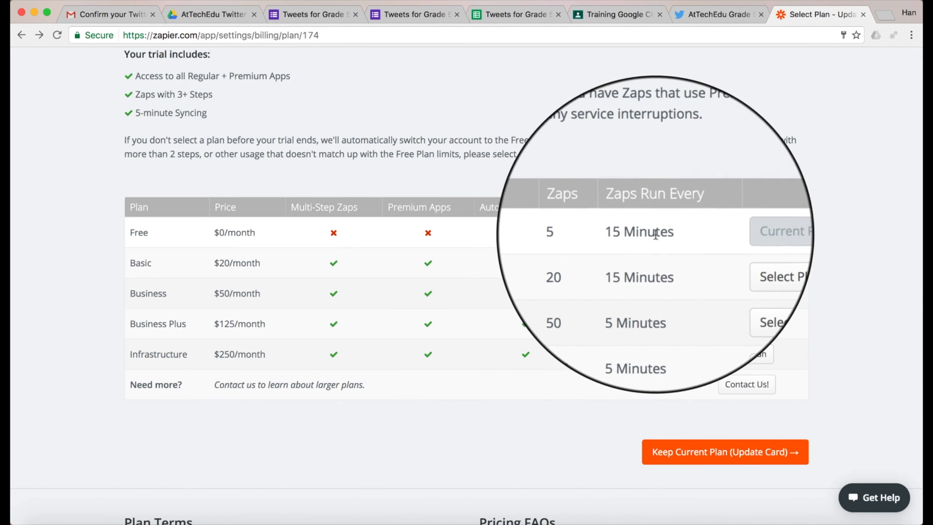
{"action": "scroll", "coordinate": [642, 228], "scroll_direction": "up", "scroll_amount": 5}
{"action": "left_click", "coordinate": [552, 90]}
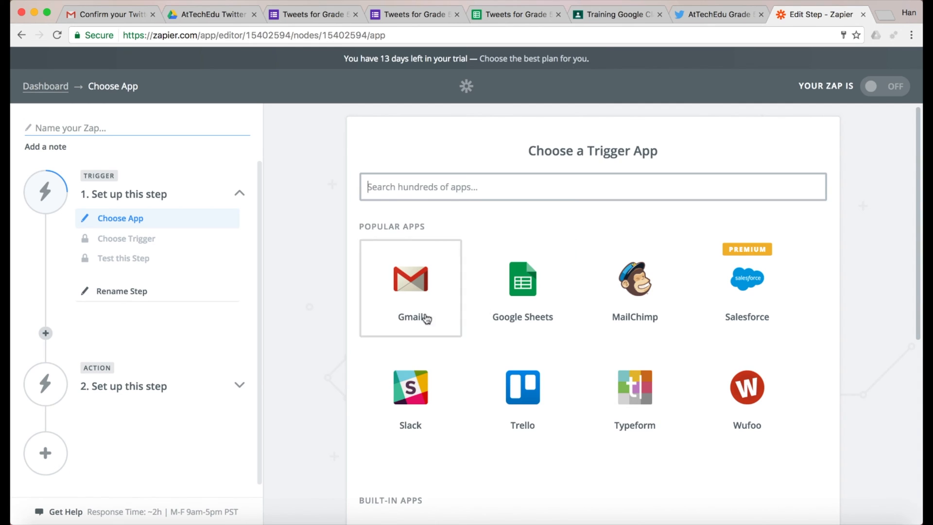
Step: Set the trigger to Google Sheets 'New Spreadsheet Row' and connect and allow a Google Sheets account
{"action": "left_click", "coordinate": [523, 282]}
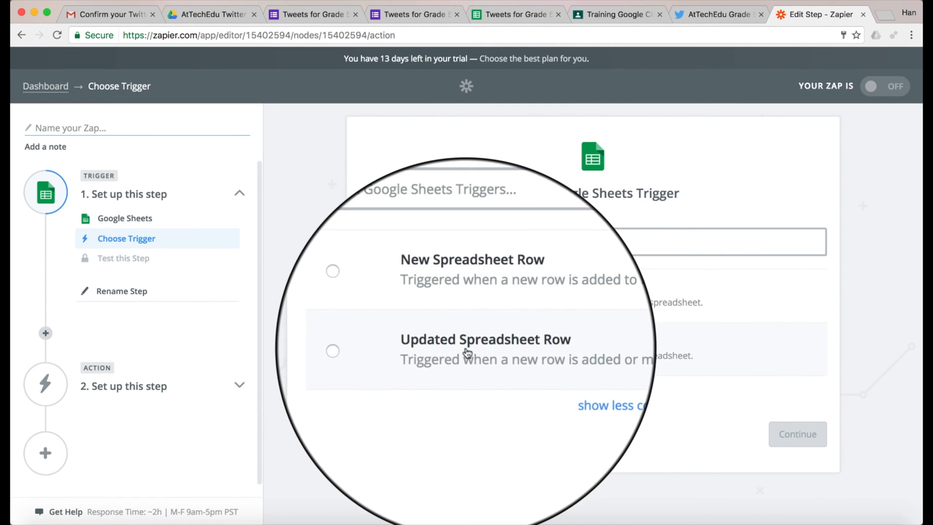
{"action": "left_click", "coordinate": [402, 298]}
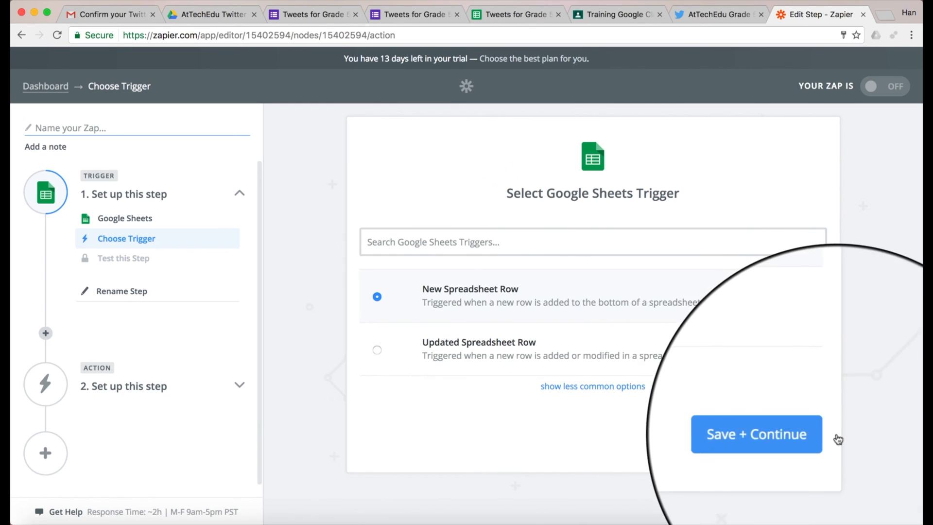
{"action": "left_click", "coordinate": [787, 436]}
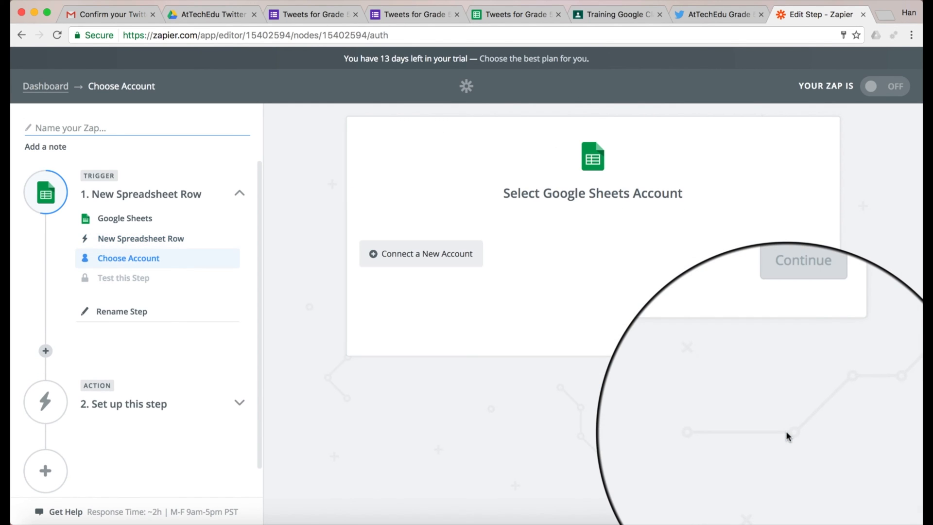
{"action": "left_click", "coordinate": [424, 254]}
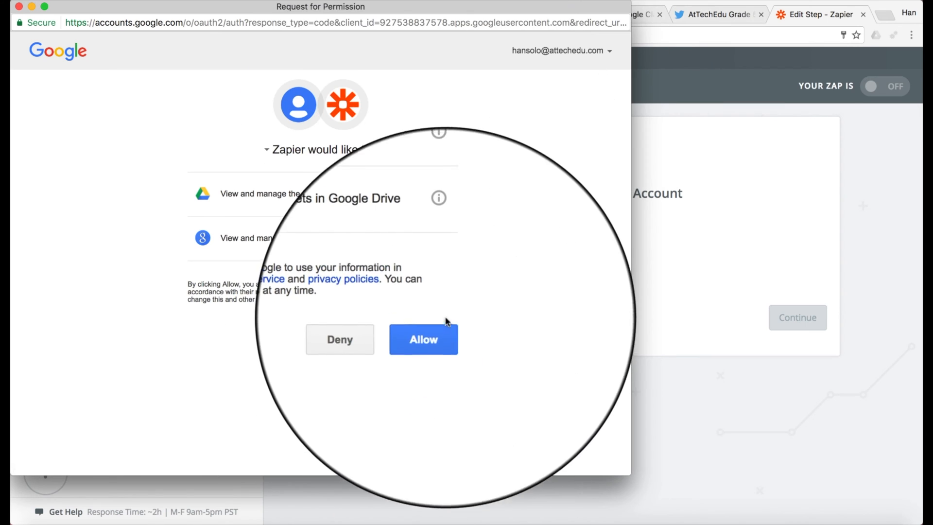
{"action": "left_click", "coordinate": [429, 333]}
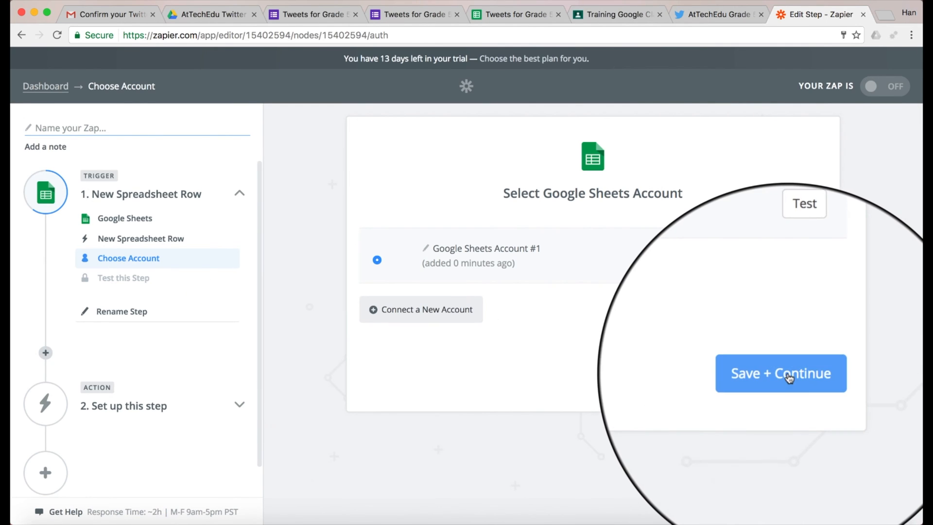
{"action": "left_click", "coordinate": [791, 371]}
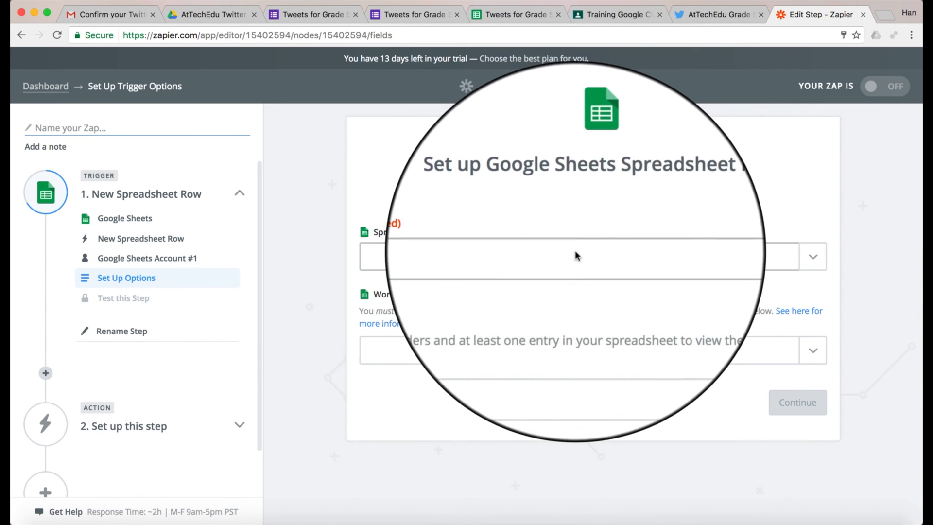
Step: Choose spreadsheet 'Tweets for Grade 5 (Responses)' and worksheet 'Form responses 1' for the trigger
{"action": "left_click", "coordinate": [576, 251]}
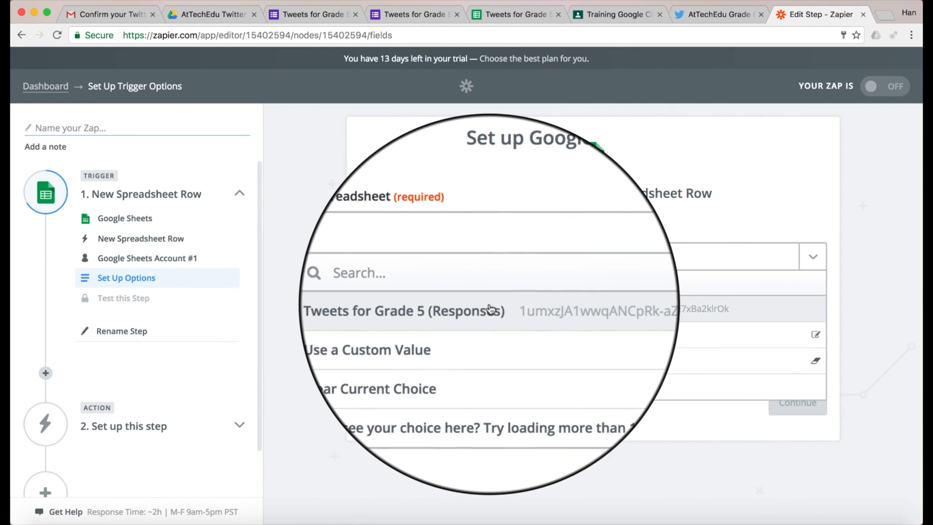
{"action": "left_click", "coordinate": [486, 309]}
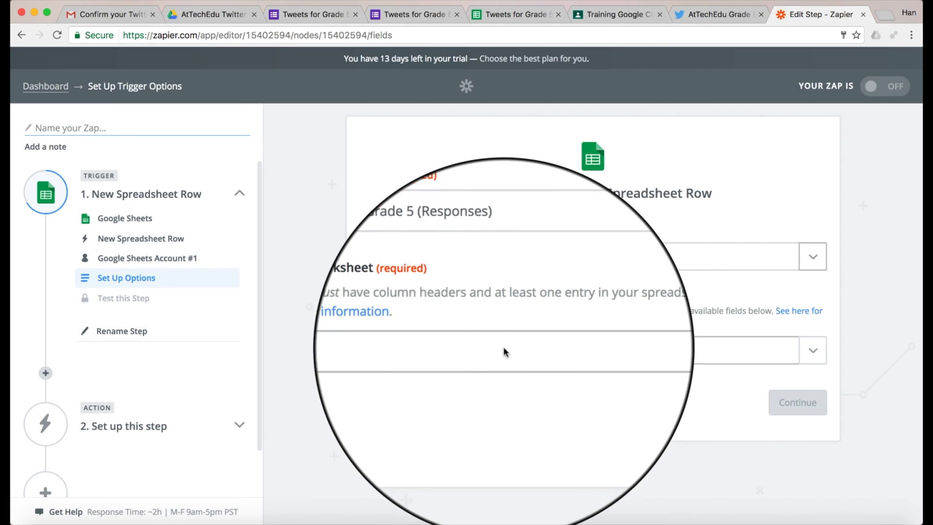
{"action": "left_click", "coordinate": [501, 19]}
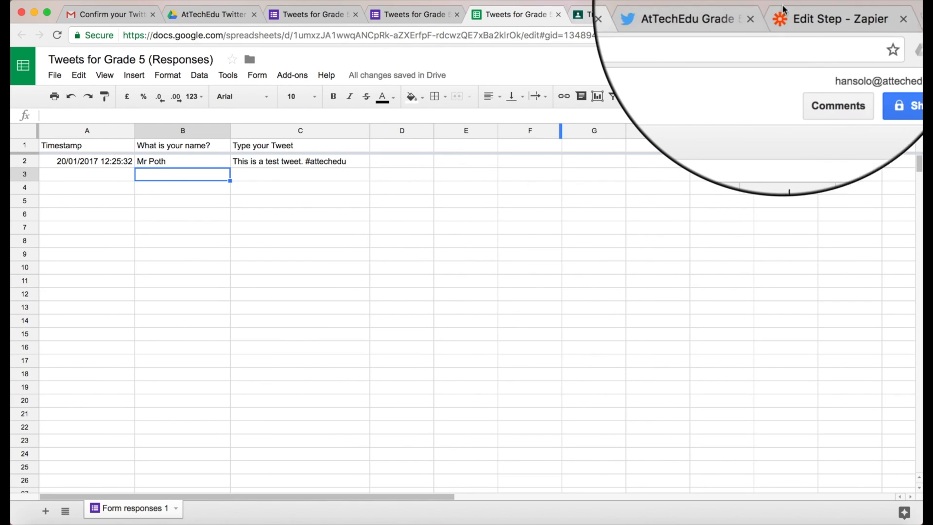
{"action": "left_click", "coordinate": [822, 14]}
{"action": "left_click", "coordinate": [567, 350]}
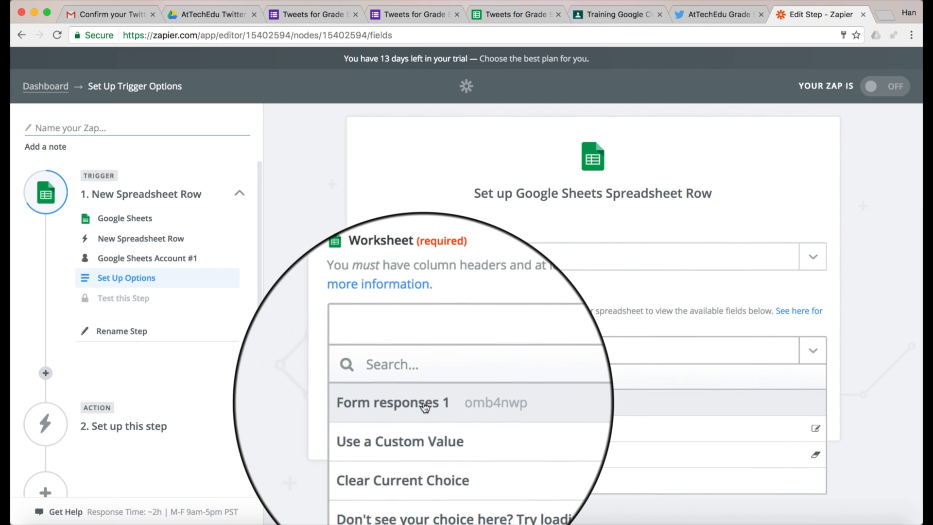
{"action": "left_click", "coordinate": [424, 404]}
{"action": "left_click", "coordinate": [793, 403]}
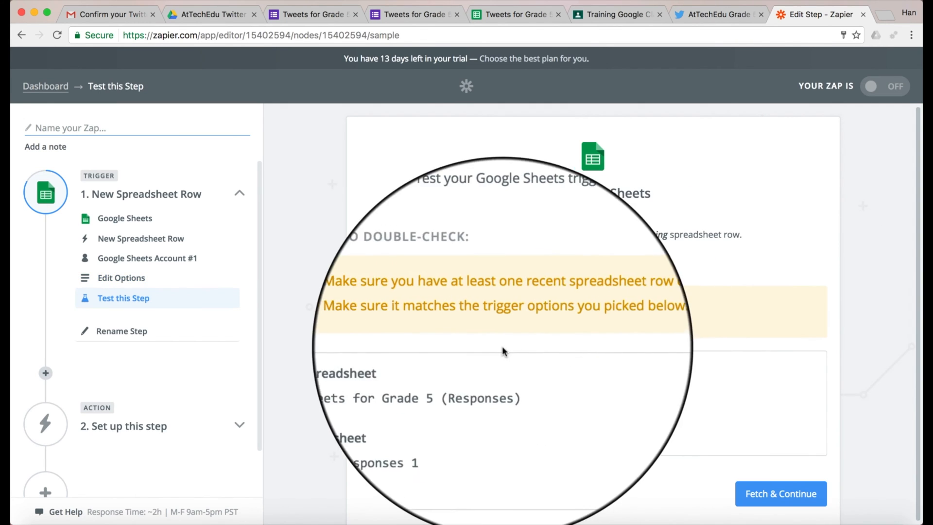
Step: Fetch an existing row to test the Google Sheets trigger, then continue after the successful test
{"action": "left_click", "coordinate": [780, 495]}
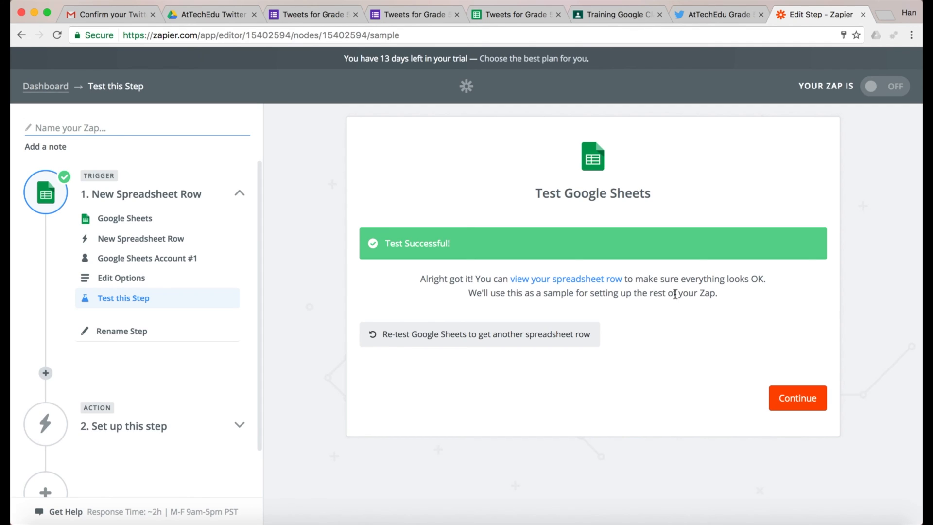
{"action": "left_click", "coordinate": [799, 396]}
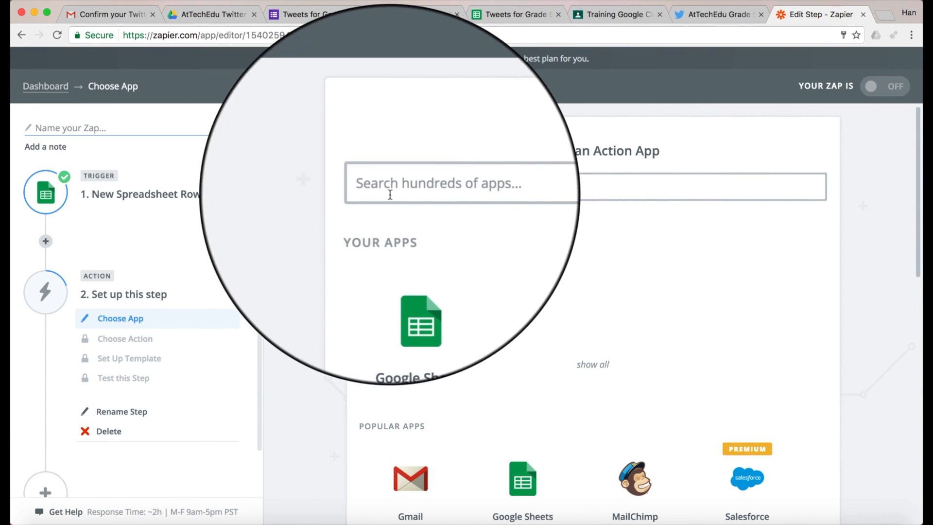
Step: Set the zap's action app to Twitter with the Create Tweet action
{"action": "left_click", "coordinate": [424, 189]}
{"action": "type", "text": "twit"}
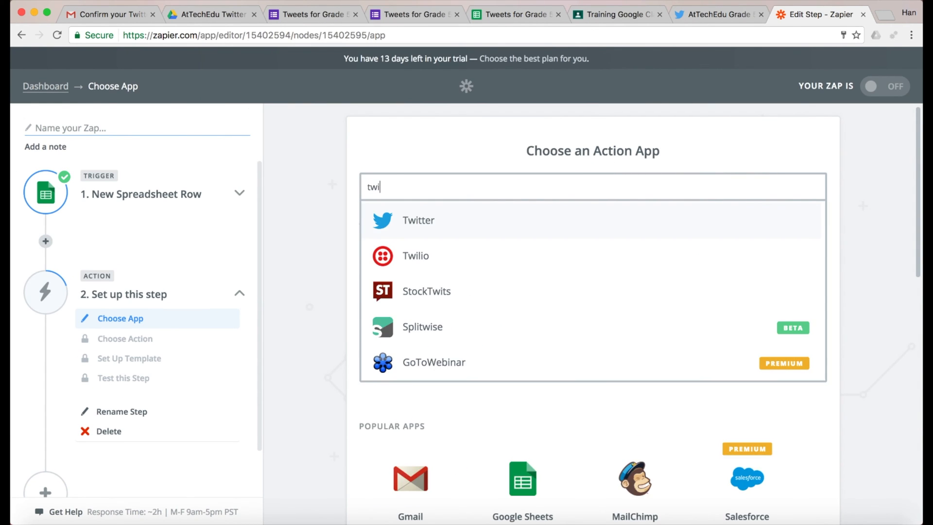
{"action": "left_click", "coordinate": [413, 218]}
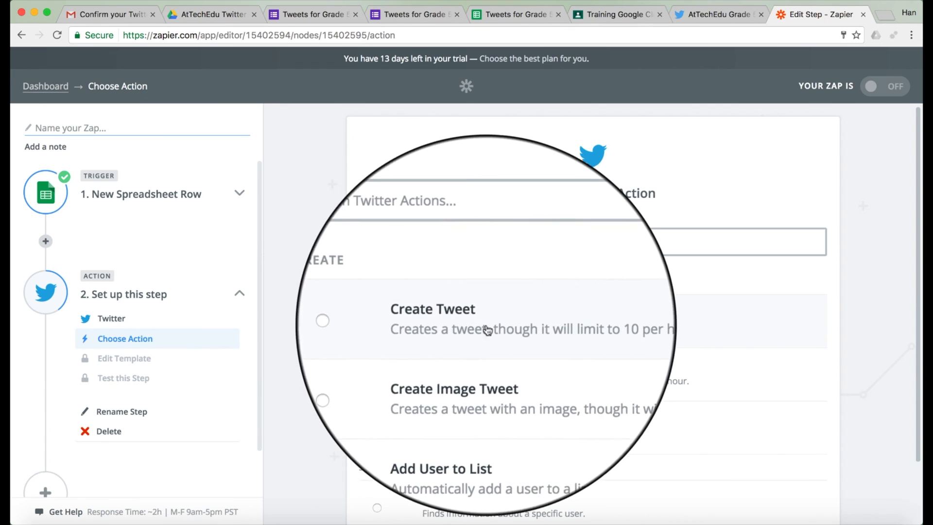
{"action": "scroll", "coordinate": [529, 375], "scroll_direction": "down", "scroll_amount": 3}
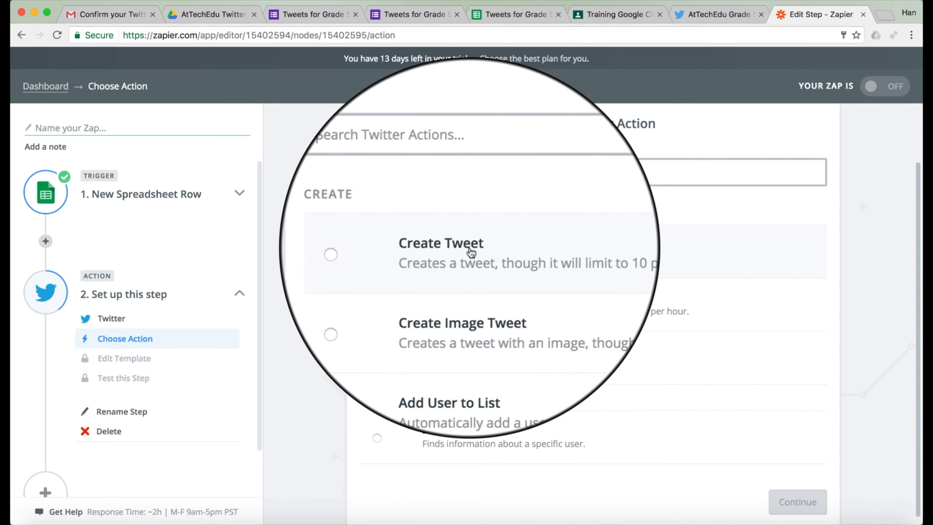
{"action": "left_click", "coordinate": [537, 258]}
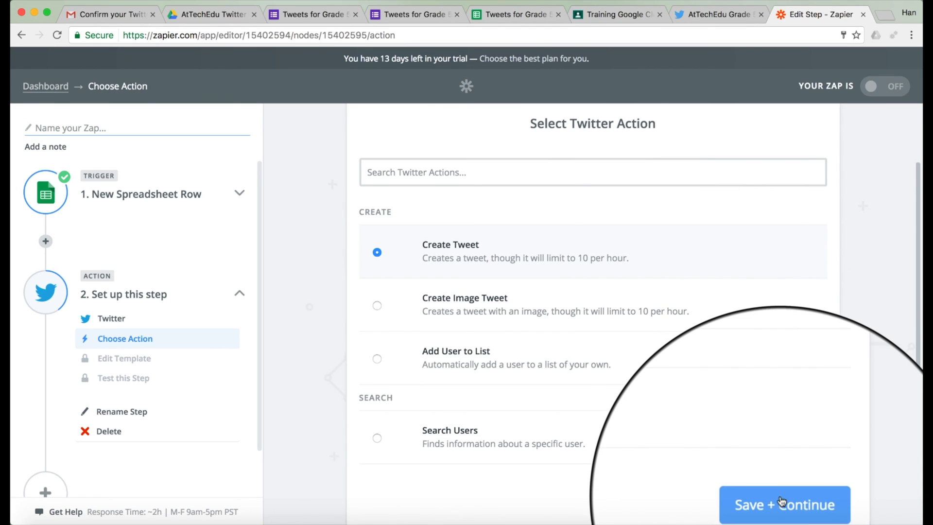
{"action": "left_click", "coordinate": [783, 500]}
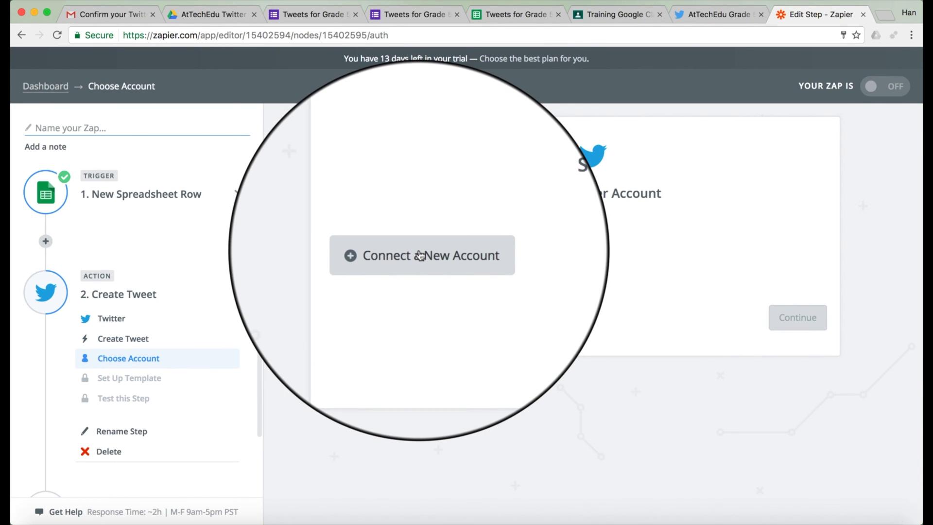
Step: Connect and authorise a new Twitter account for the zap, declining auto-follow
{"action": "left_click", "coordinate": [420, 254]}
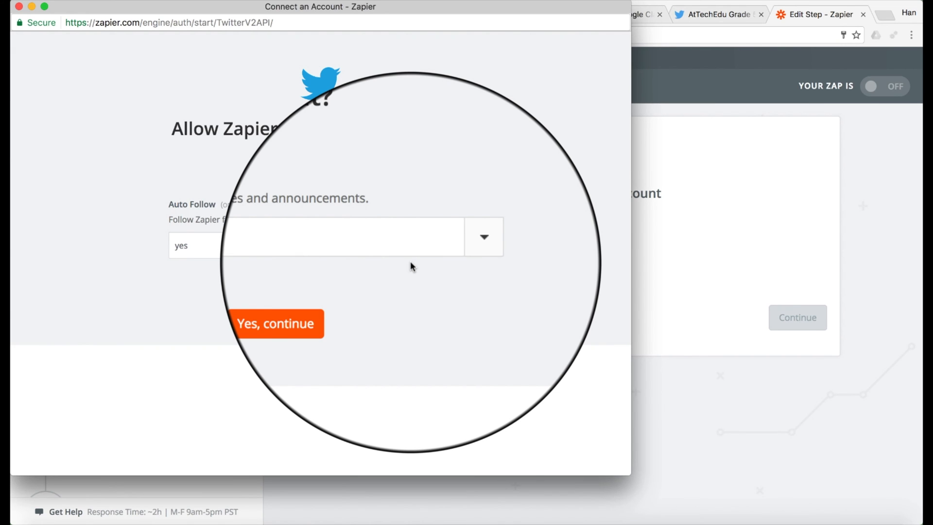
{"action": "left_click", "coordinate": [457, 249]}
{"action": "left_click", "coordinate": [421, 283]}
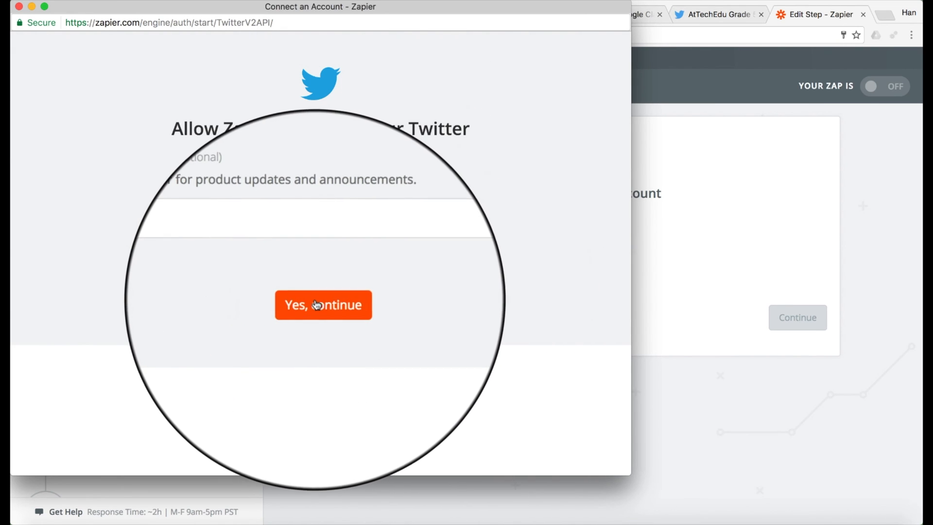
{"action": "left_click", "coordinate": [308, 305]}
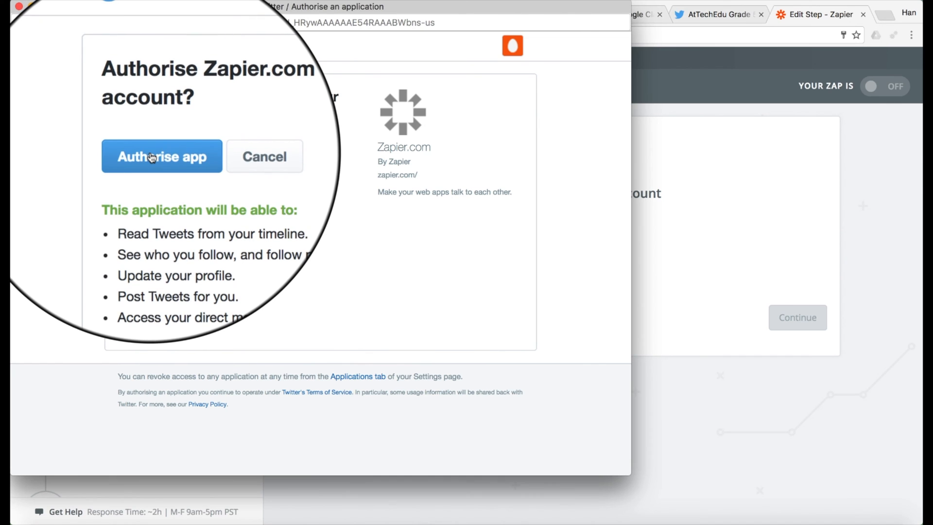
{"action": "left_click", "coordinate": [152, 158]}
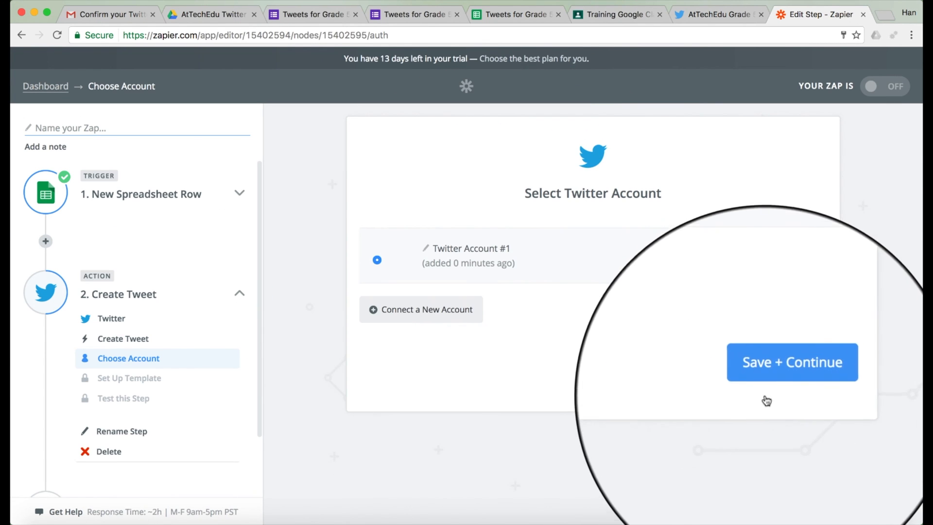
{"action": "left_click", "coordinate": [783, 375]}
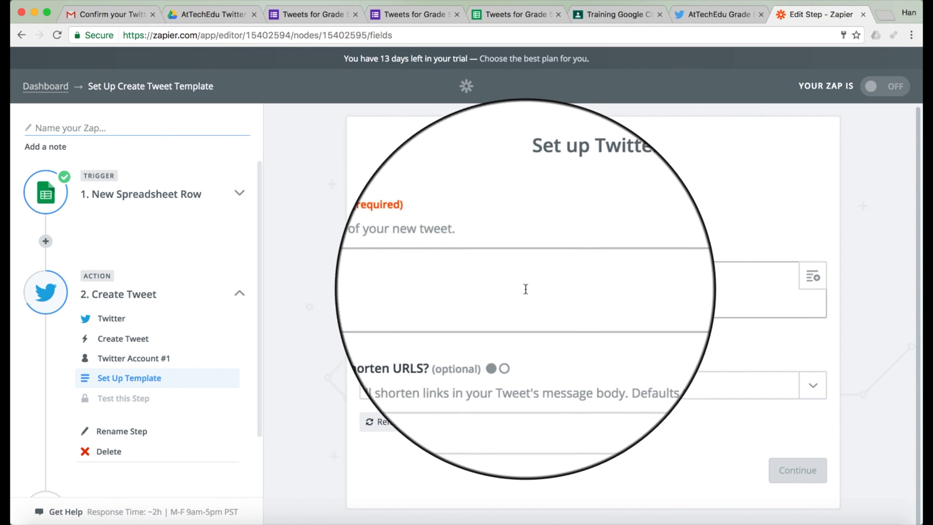
Step: Fill the tweet message with the form's typeyourtweet field and preview the test tweet
{"action": "left_click", "coordinate": [811, 276]}
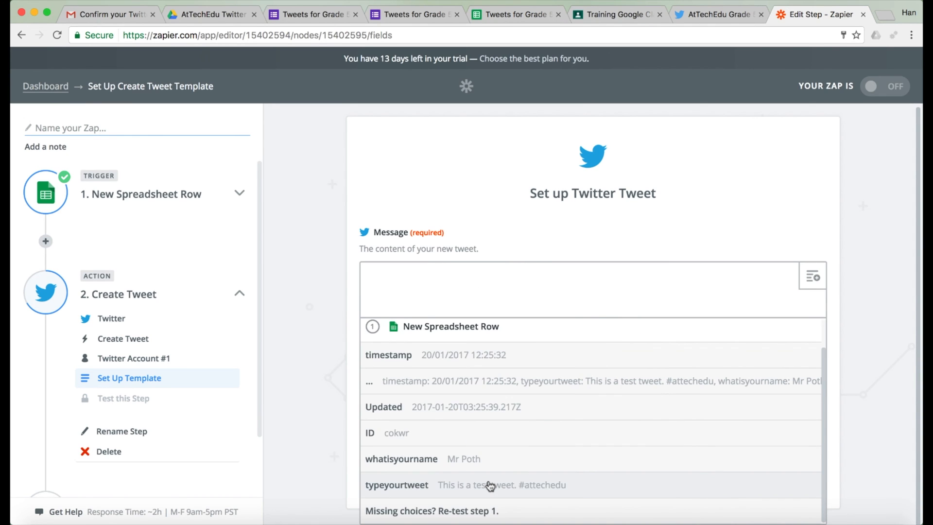
{"action": "left_click", "coordinate": [490, 485]}
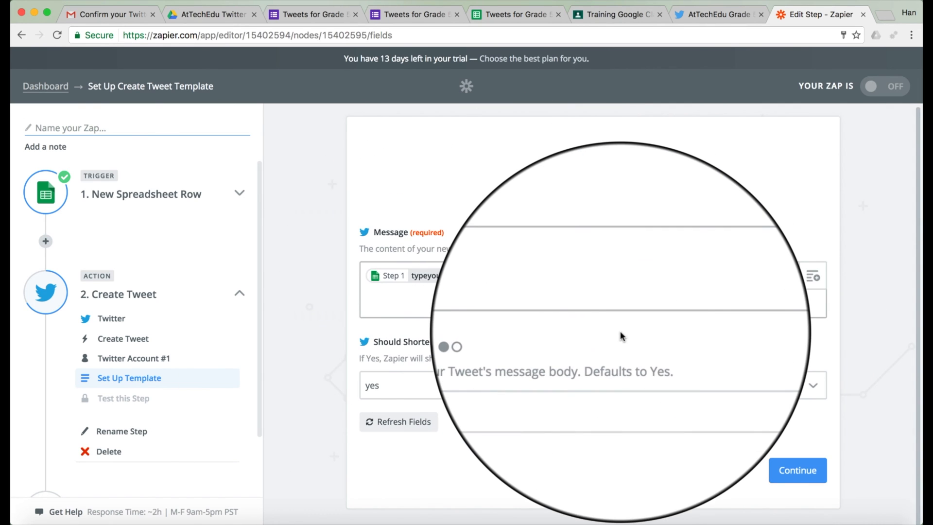
{"action": "left_click", "coordinate": [797, 473]}
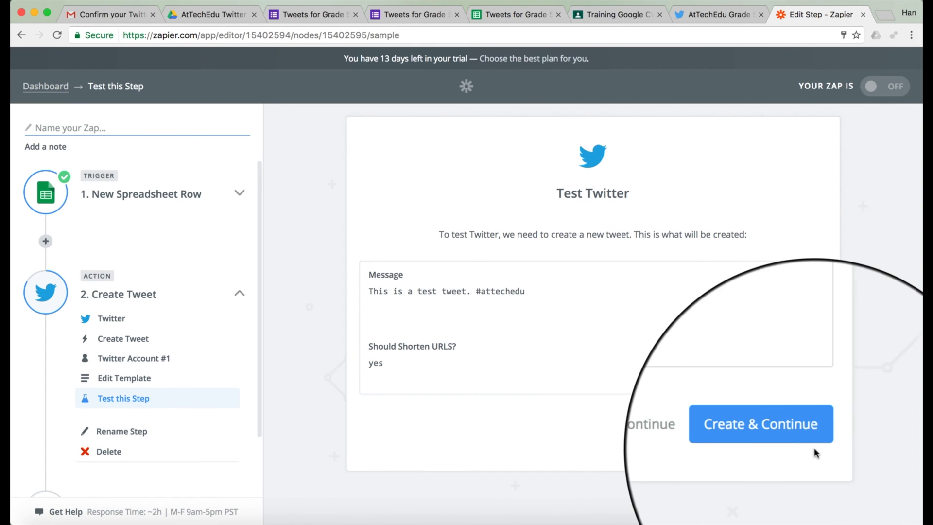
Step: Send the test tweet, name the zap 'AtTechEdu Grade 5' and switch it on
{"action": "left_click", "coordinate": [781, 435]}
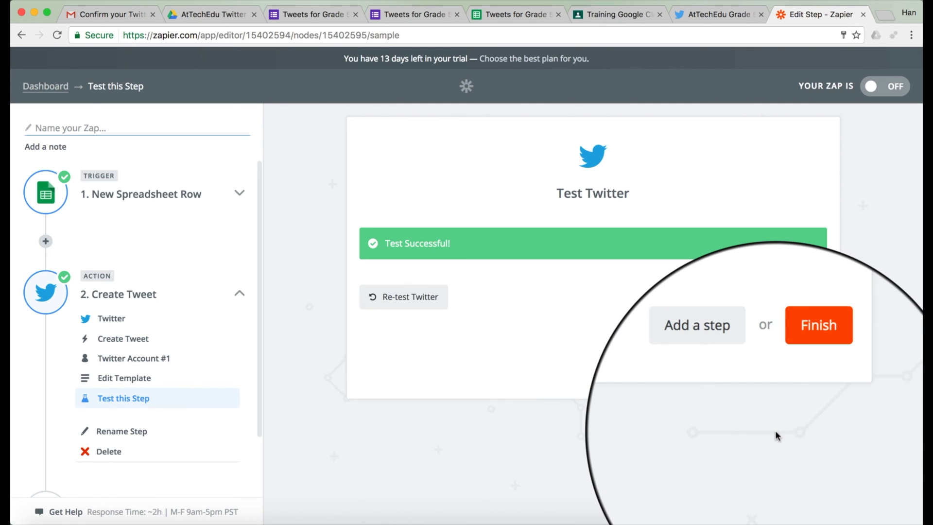
{"action": "left_click", "coordinate": [805, 362]}
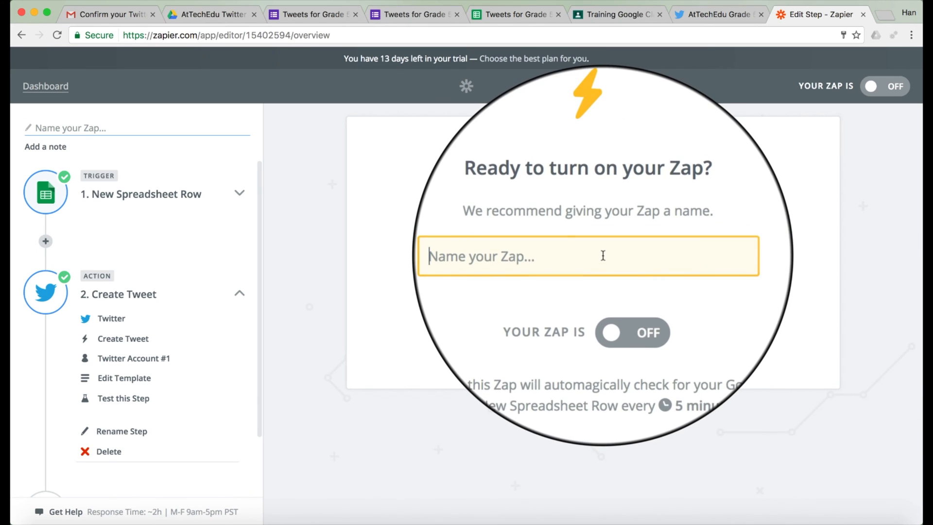
{"action": "left_click", "coordinate": [604, 256]}
{"action": "type", "text": "AtTech"}
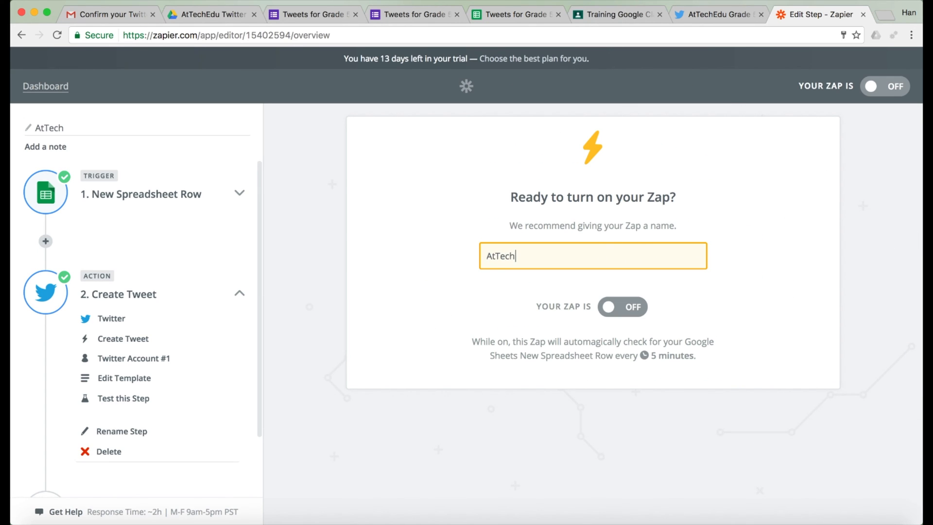
{"action": "type", "text": "Edu Grade 5"}
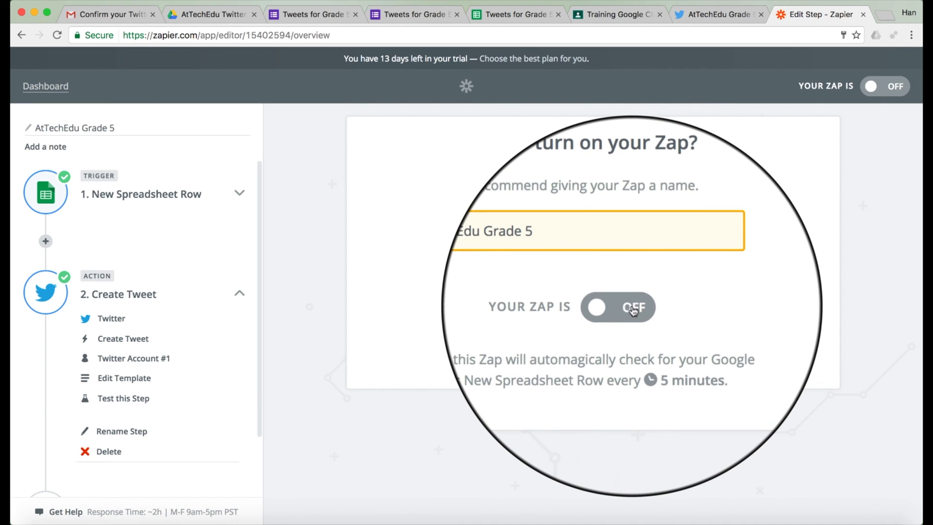
{"action": "left_click", "coordinate": [633, 311]}
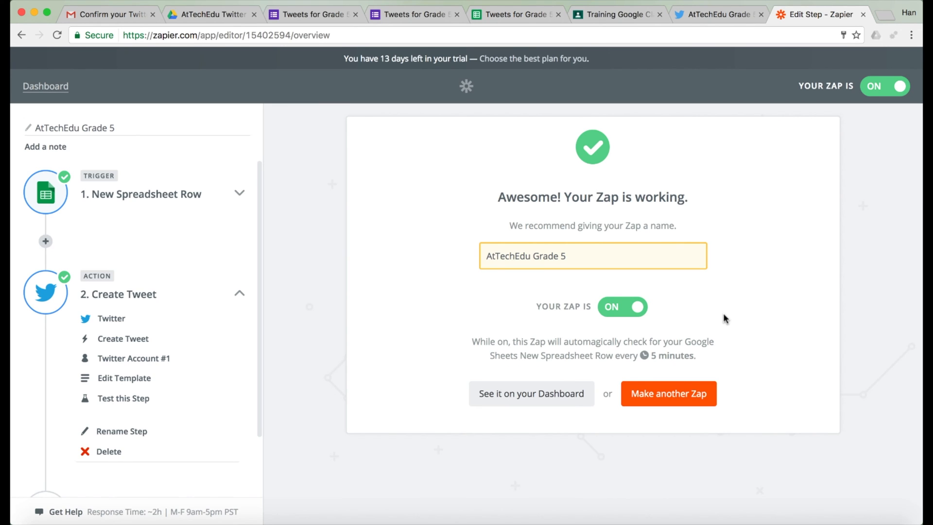
Step: Reload the Twitter profile to confirm 'This is a test tweet. #attechedu', then return to the form
{"action": "left_click", "coordinate": [720, 15]}
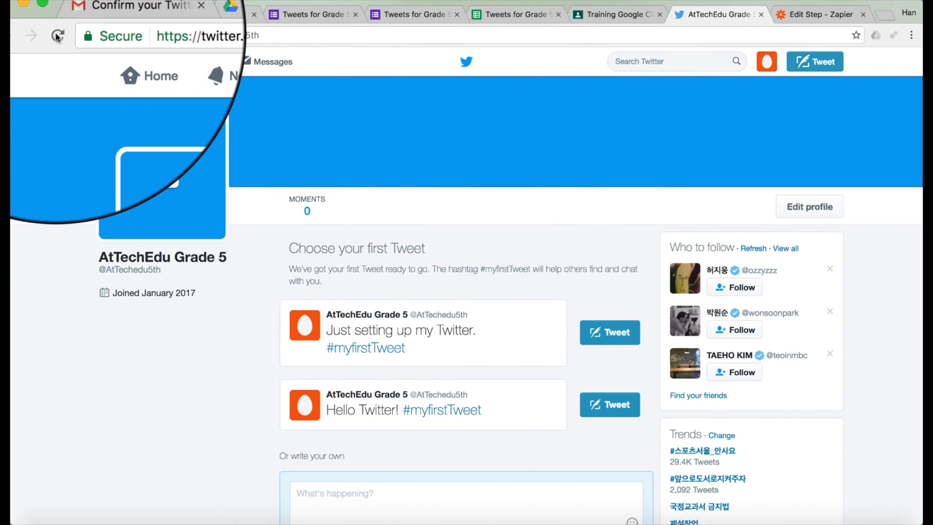
{"action": "left_click", "coordinate": [56, 35]}
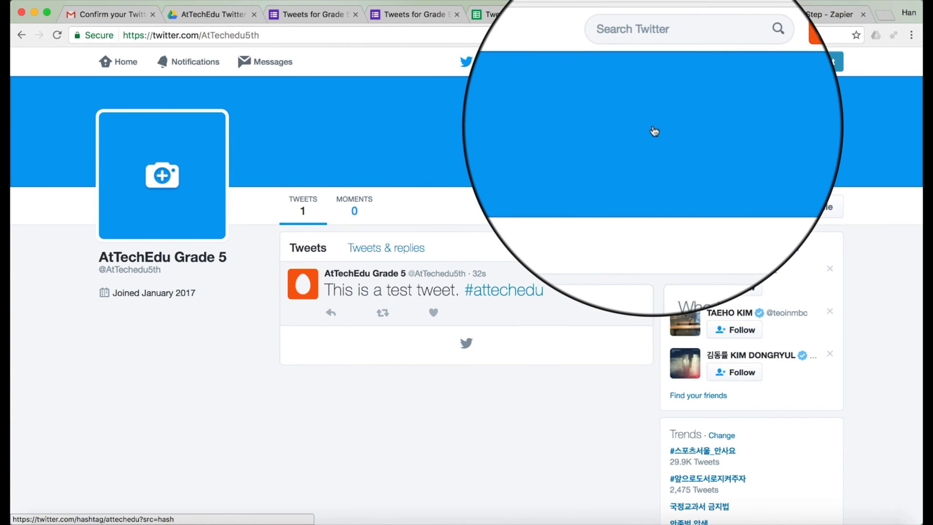
{"action": "left_click", "coordinate": [416, 16]}
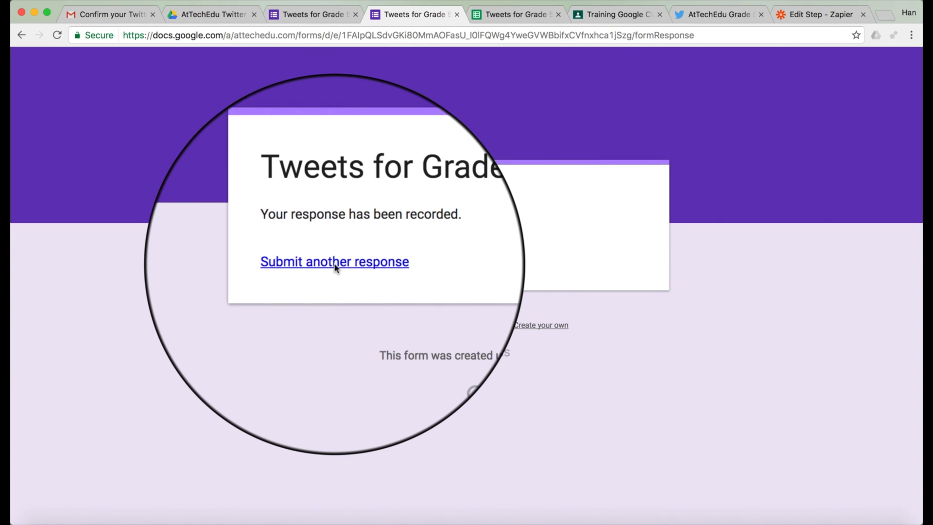
Step: Submit a second response with the respondent's name and 'This is another test Tweet. #attechedu', then view the sheet
{"action": "left_click", "coordinate": [335, 266]}
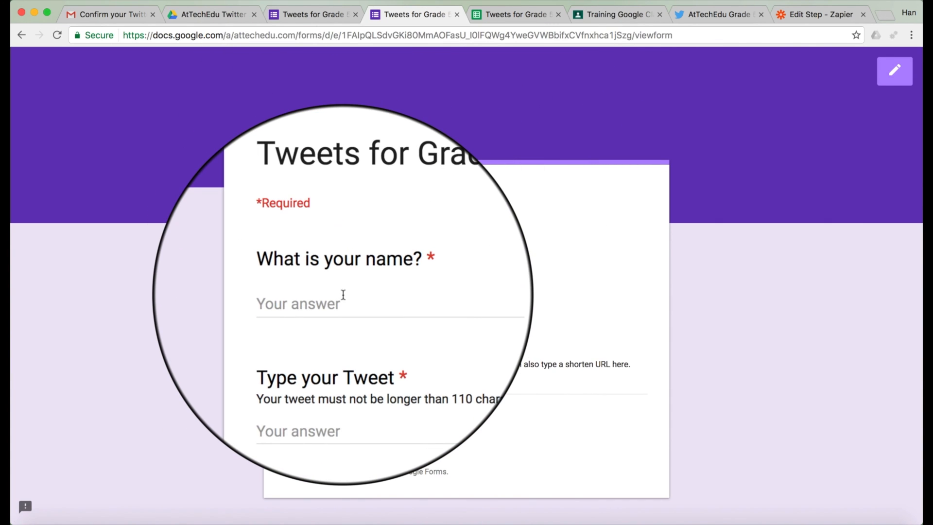
{"action": "left_click", "coordinate": [343, 295]}
{"action": "type", "text": "Mr Poth"}
{"action": "left_click", "coordinate": [336, 386]}
{"action": "type", "text": "The"}
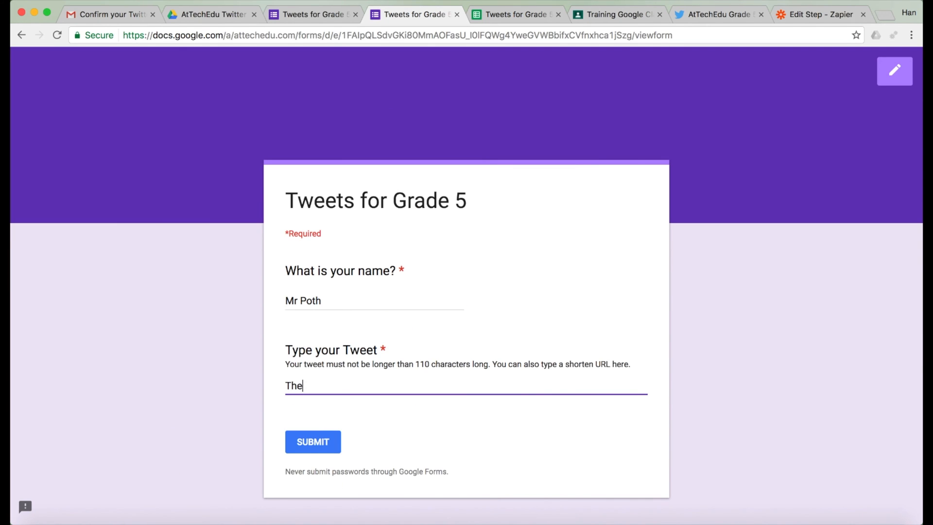
{"action": "type", "text": "s is another test Tw"}
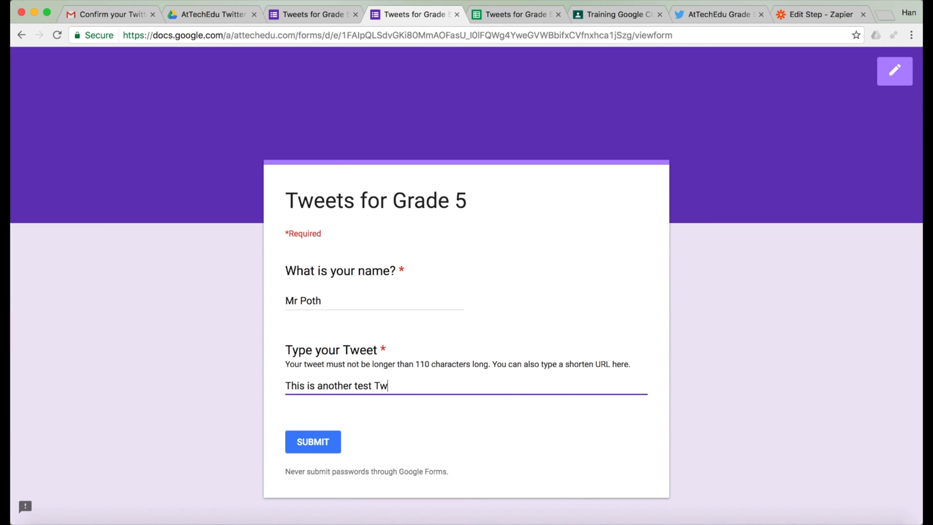
{"action": "type", "text": "eet. #attechedu"}
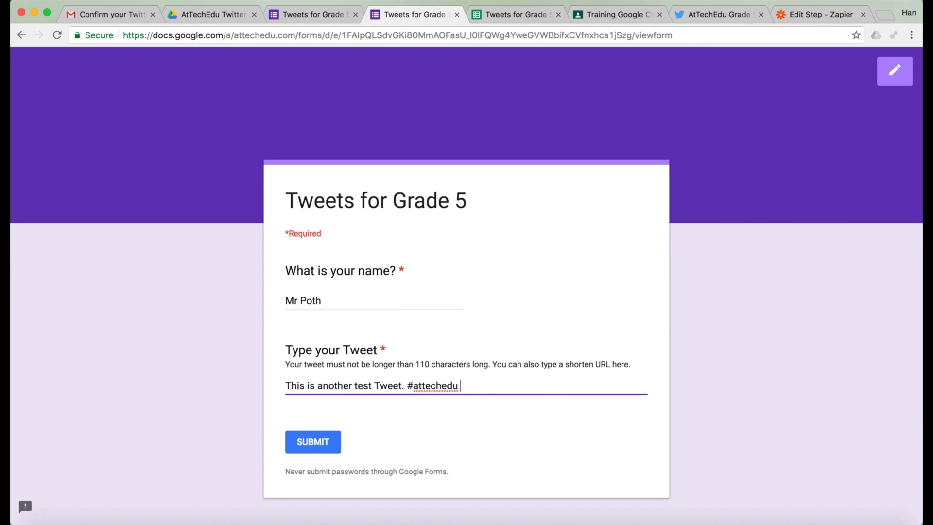
{"action": "left_click", "coordinate": [313, 444]}
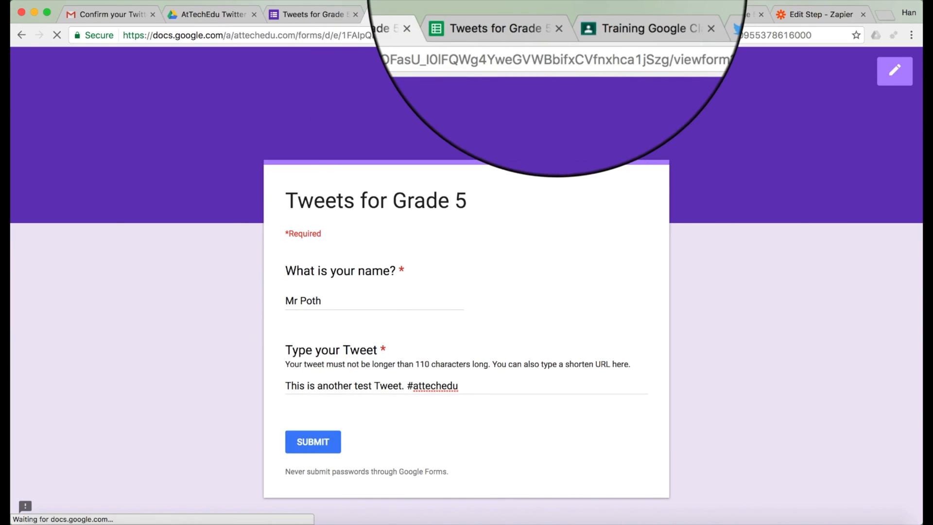
{"action": "left_click", "coordinate": [520, 16]}
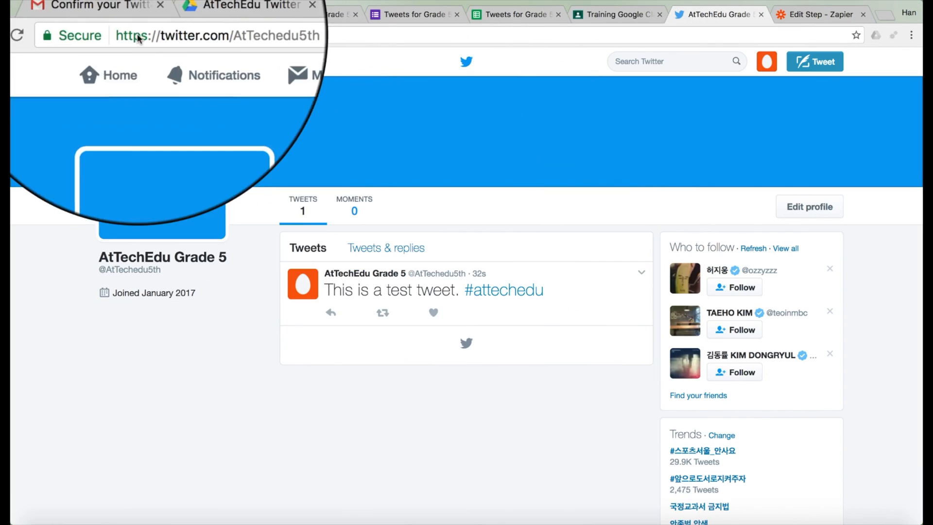
Step: Reload the Twitter profile, still showing one tweet, then return to the form's confirmation page
{"action": "left_click", "coordinate": [57, 35]}
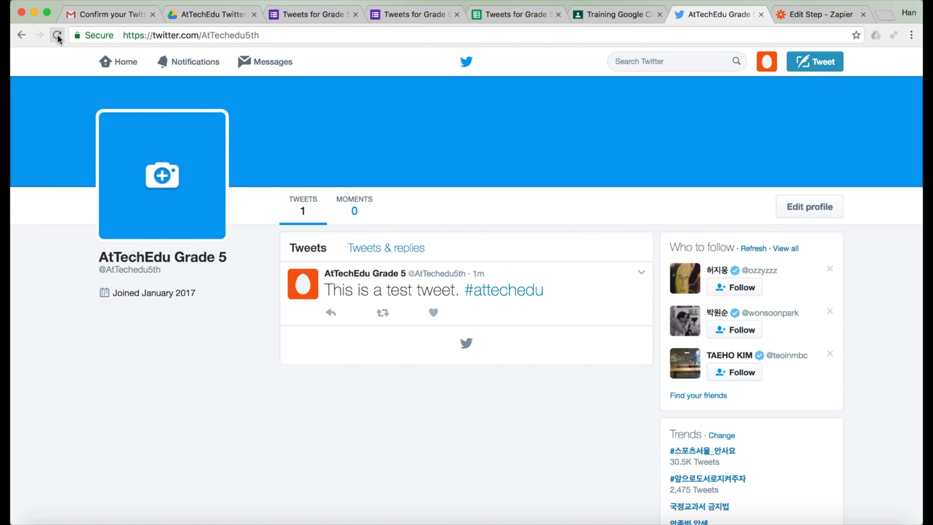
{"action": "left_click", "coordinate": [57, 34]}
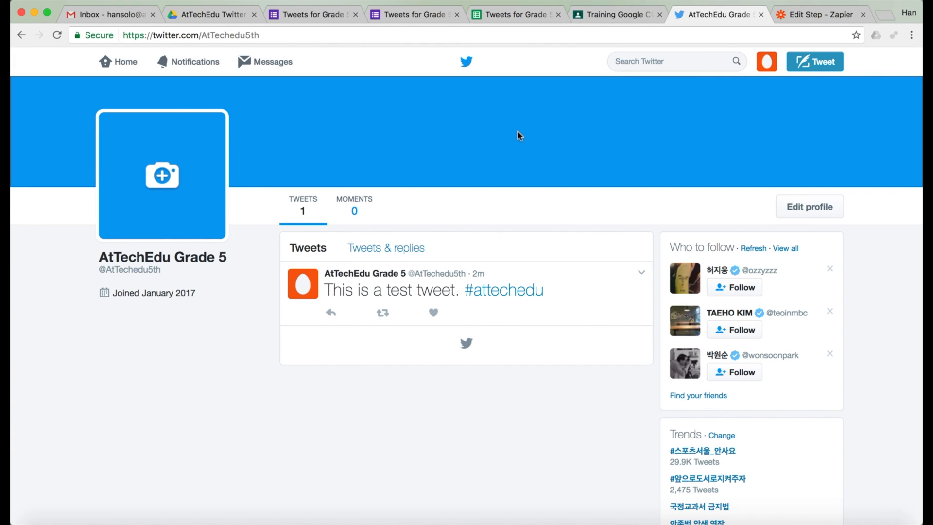
{"action": "left_click", "coordinate": [417, 16]}
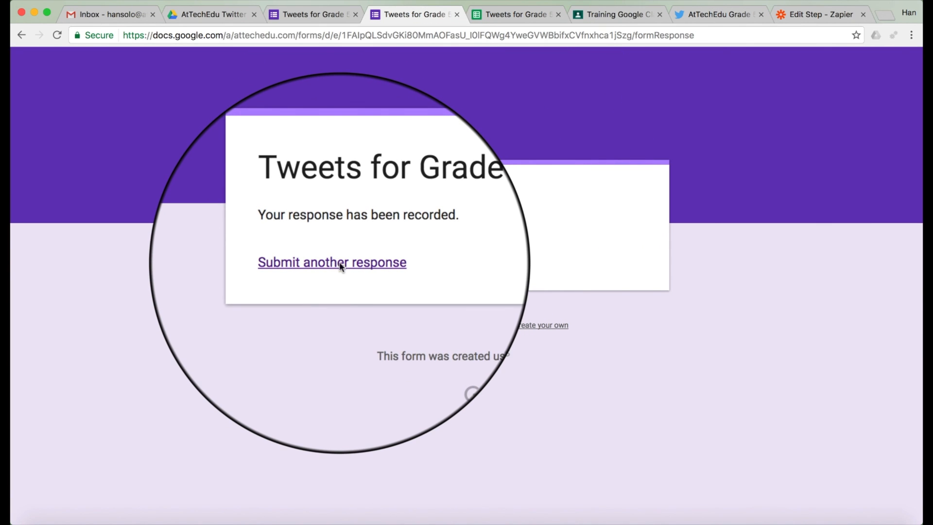
Step: Reopen a blank Tweets for Grade 5 form, copy its URL, and bring up Classroom's create options
{"action": "left_click", "coordinate": [341, 263]}
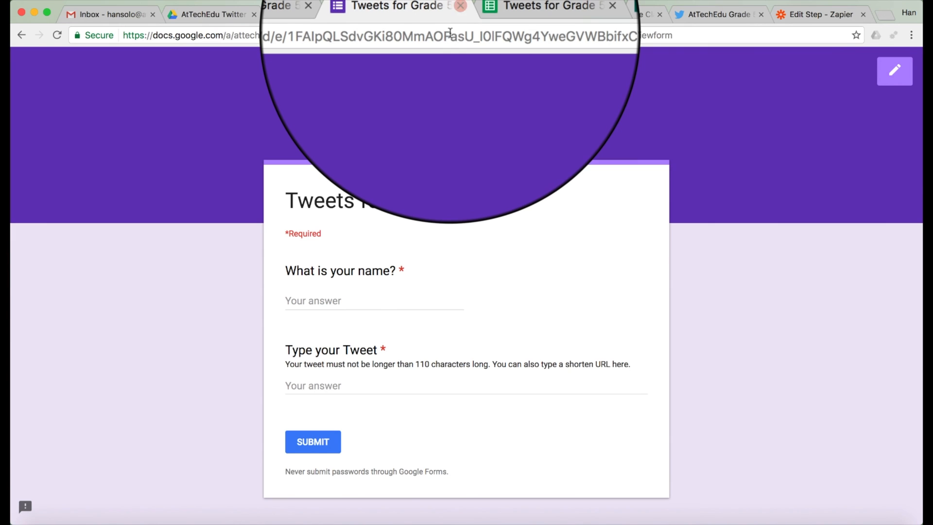
{"action": "left_click", "coordinate": [450, 35]}
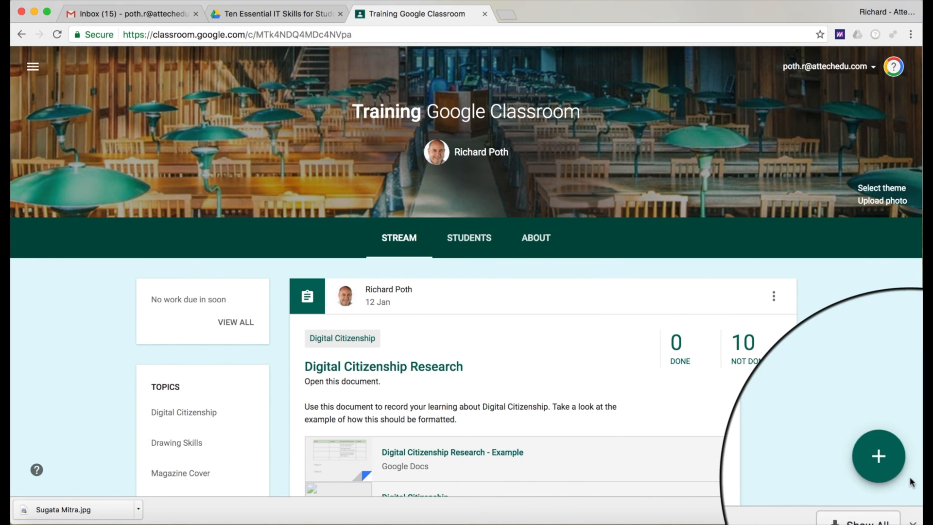
{"action": "left_click", "coordinate": [881, 457]}
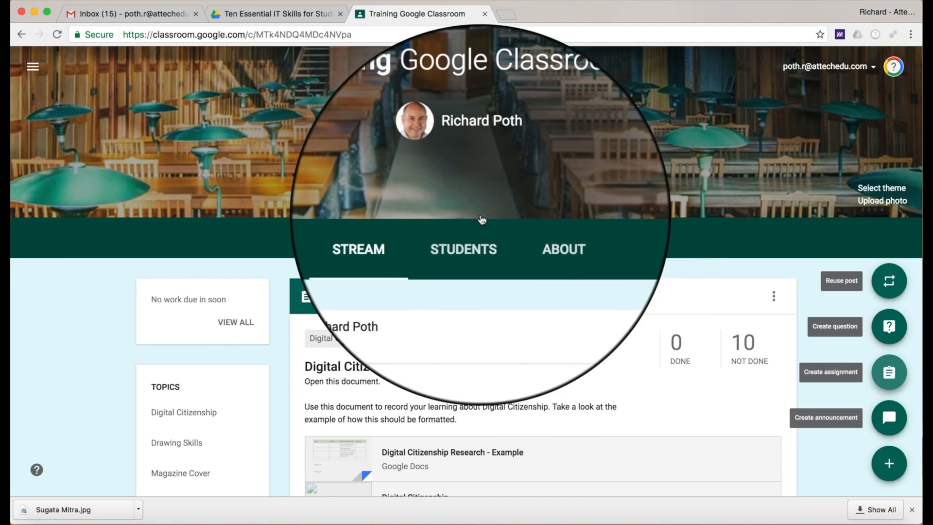
Step: Create an assignment titled 'Tweet out your comments' under a new topic 'Twitter'
{"action": "left_click", "coordinate": [888, 373]}
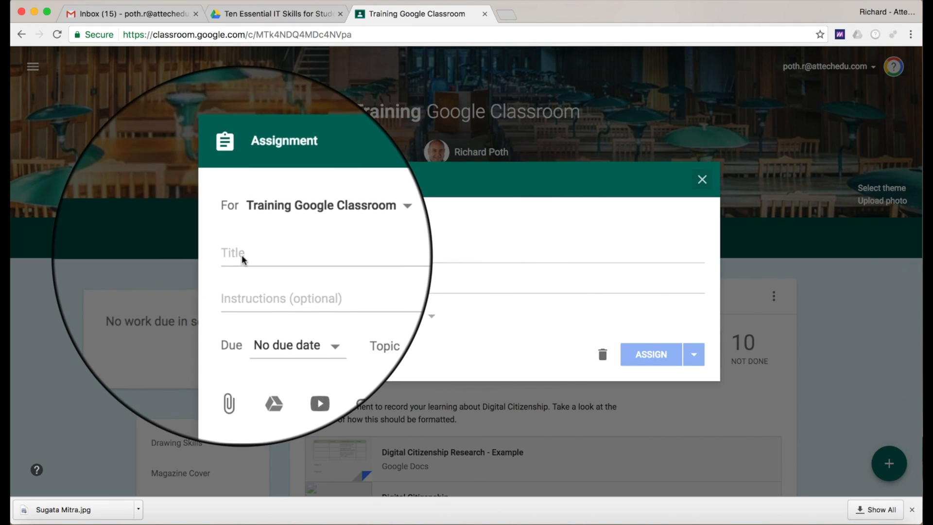
{"action": "left_click", "coordinate": [242, 256]}
{"action": "type", "text": "Tweet out your comments"}
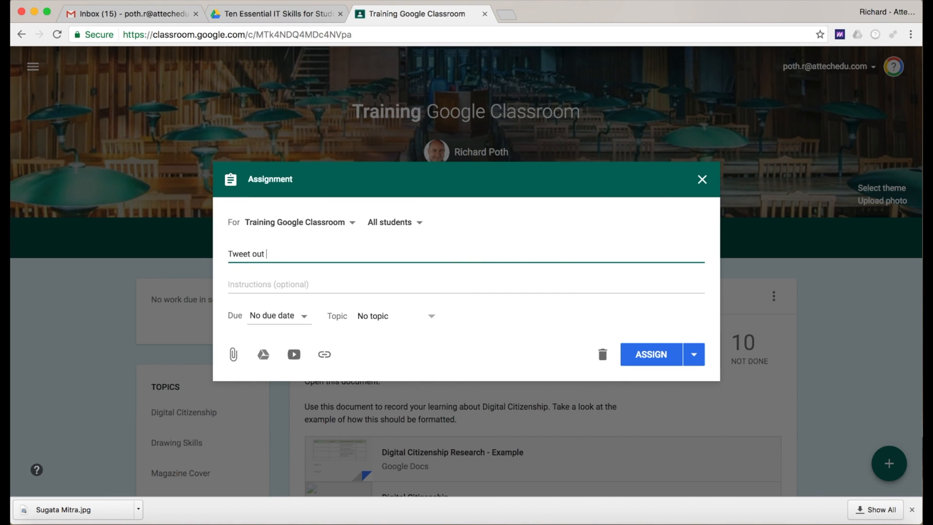
{"action": "left_click", "coordinate": [252, 286]}
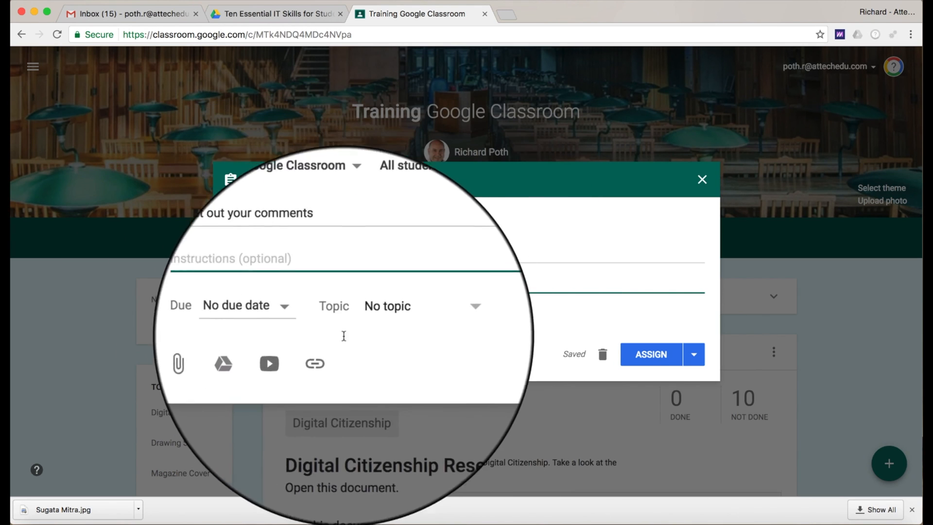
{"action": "left_click", "coordinate": [429, 318]}
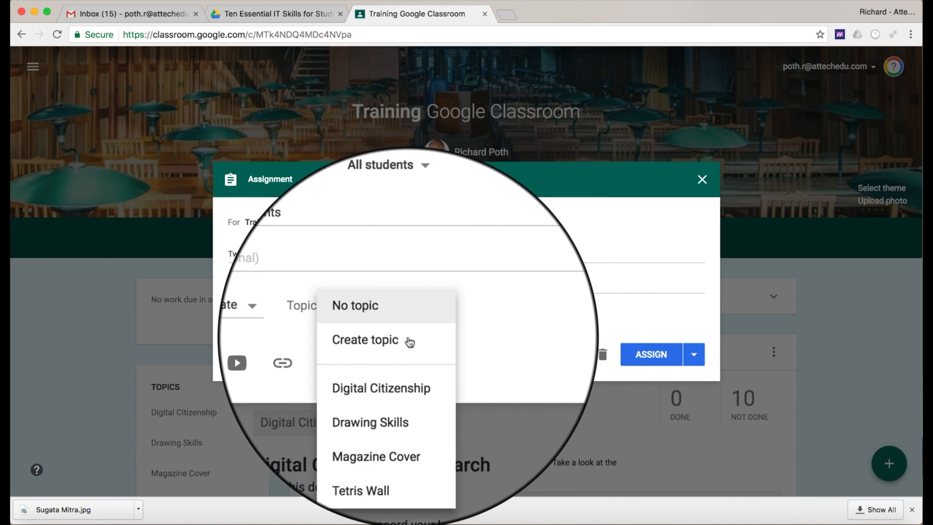
{"action": "left_click", "coordinate": [410, 343]}
{"action": "type", "text": "Twitter"}
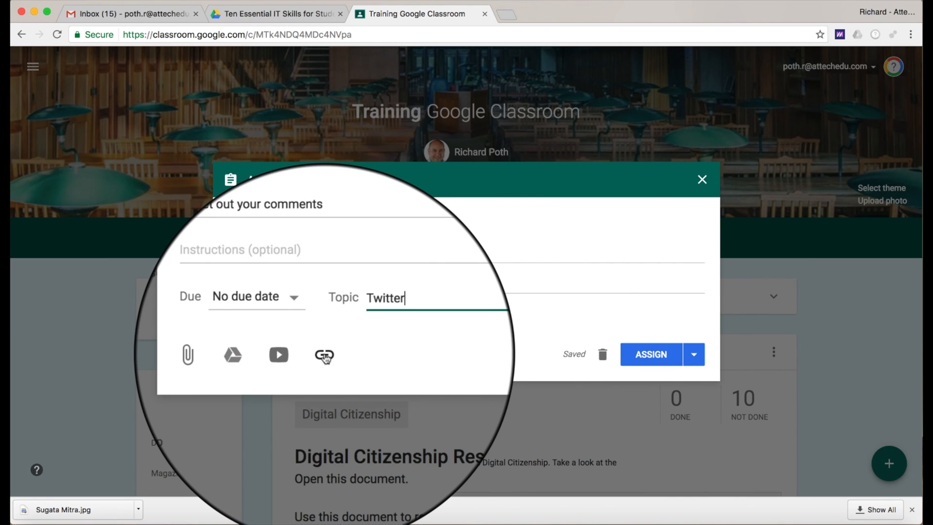
Step: Attach the copied form link to the assignment and assign it to the class
{"action": "left_click", "coordinate": [324, 354]}
{"action": "key", "text": "super+v"}
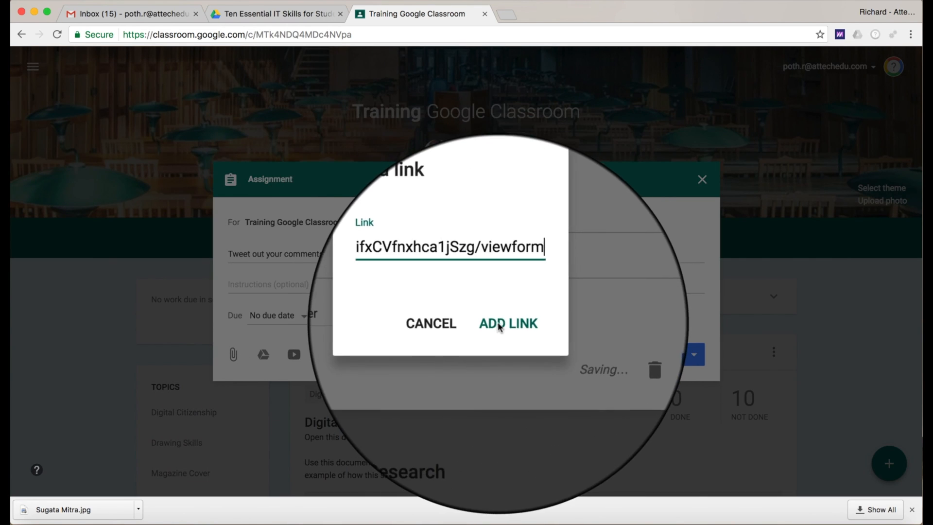
{"action": "left_click", "coordinate": [508, 324]}
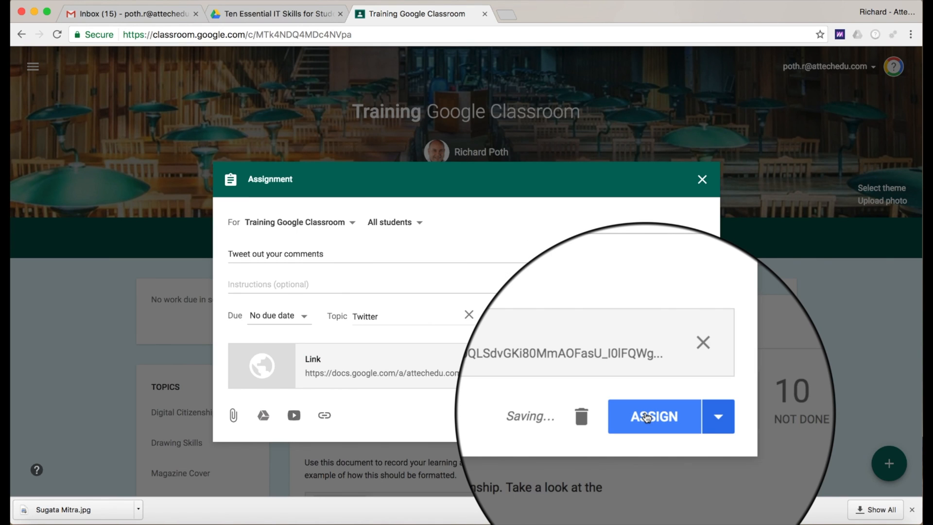
{"action": "left_click", "coordinate": [645, 411]}
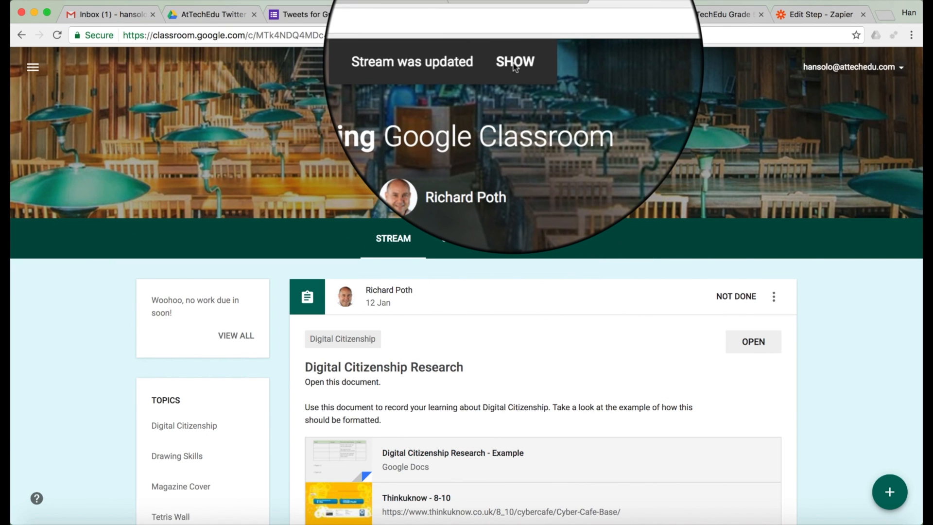
Step: Show the updated stream and open the assignment's Tweets for Grade 5 form link
{"action": "left_click", "coordinate": [514, 64]}
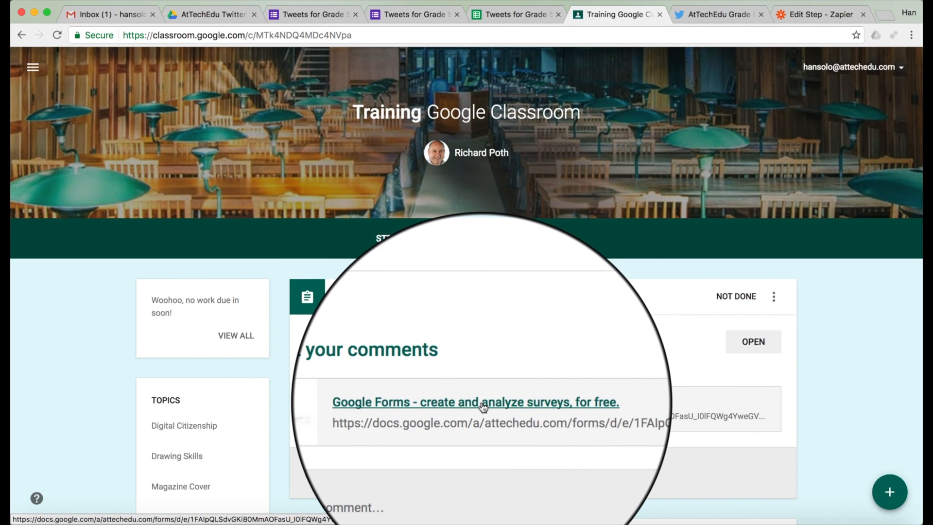
{"action": "left_click", "coordinate": [483, 406]}
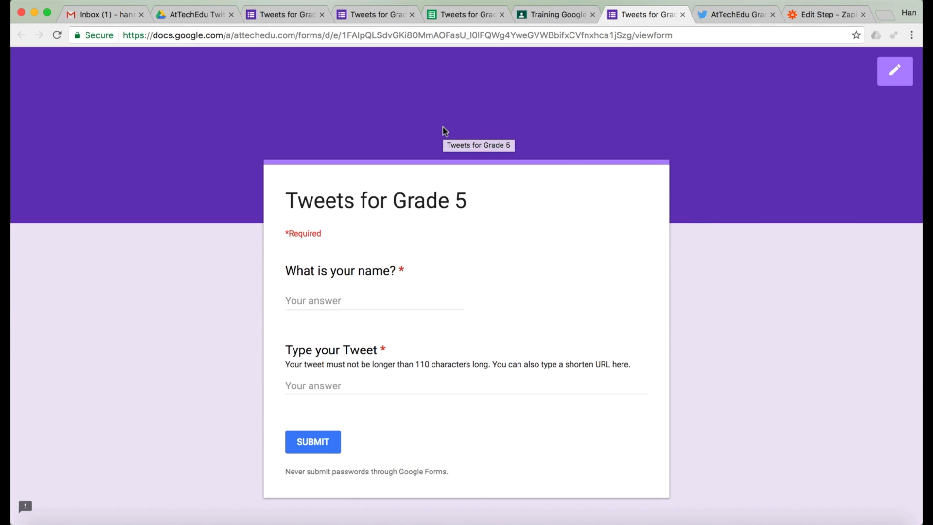
Step: Reload the class Twitter profile to show 'This is another test Tweet. #attechedu' and confirm the AtTechEdu Grade 5 Zap is on
{"action": "left_click", "coordinate": [734, 17]}
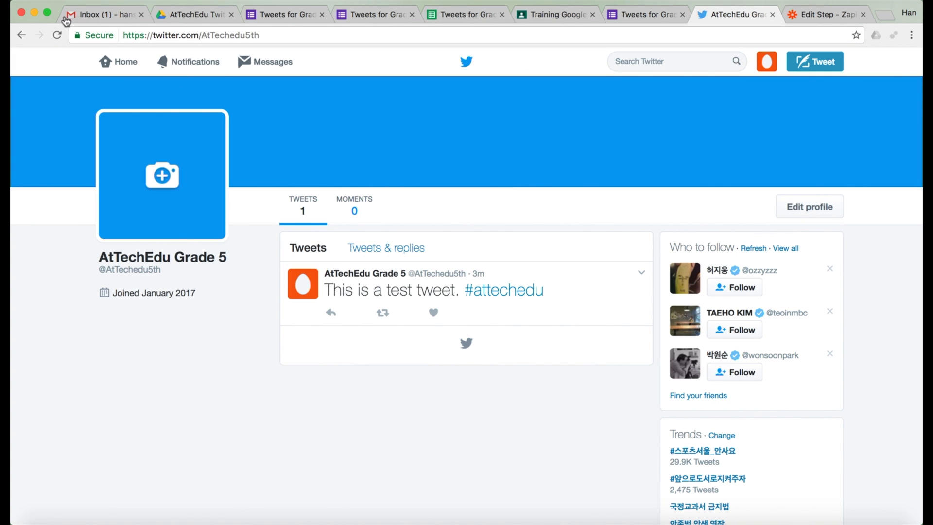
{"action": "left_click", "coordinate": [58, 36]}
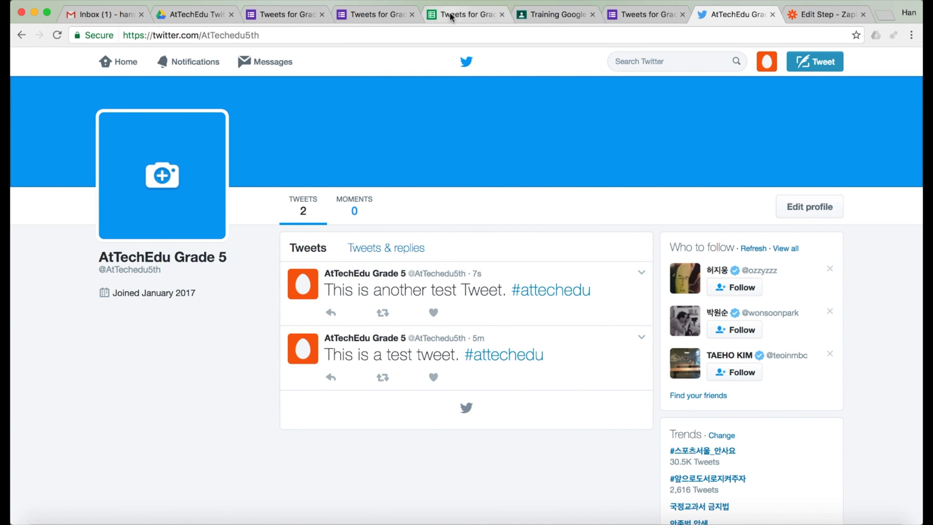
{"action": "left_click", "coordinate": [468, 15]}
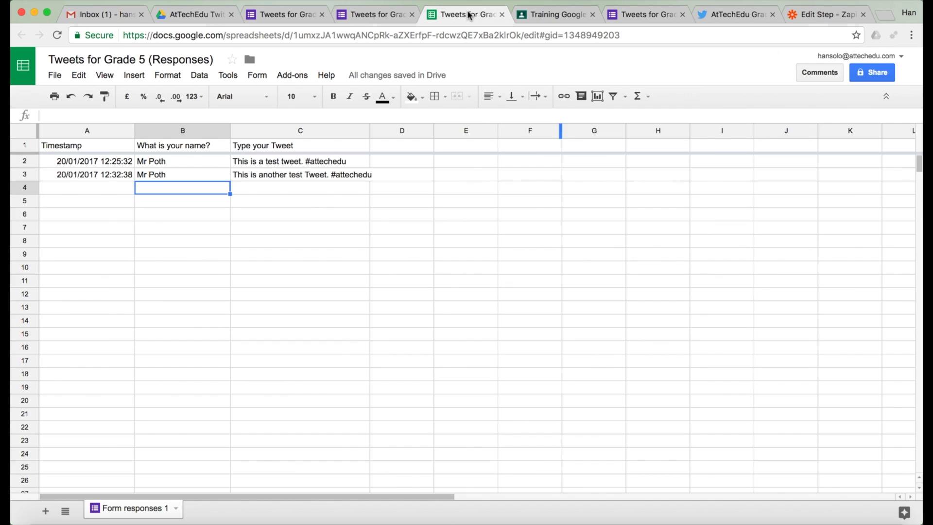
{"action": "left_click", "coordinate": [812, 15]}
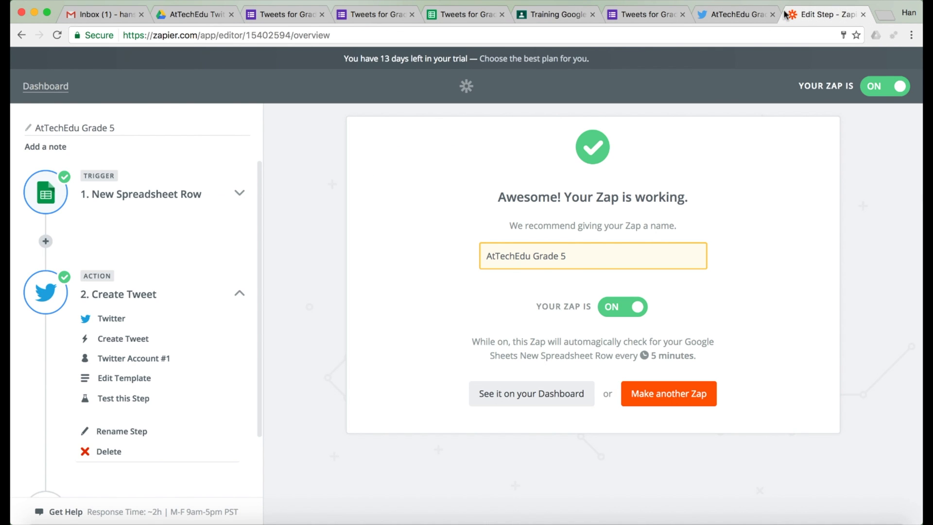
{"action": "left_click", "coordinate": [723, 13]}
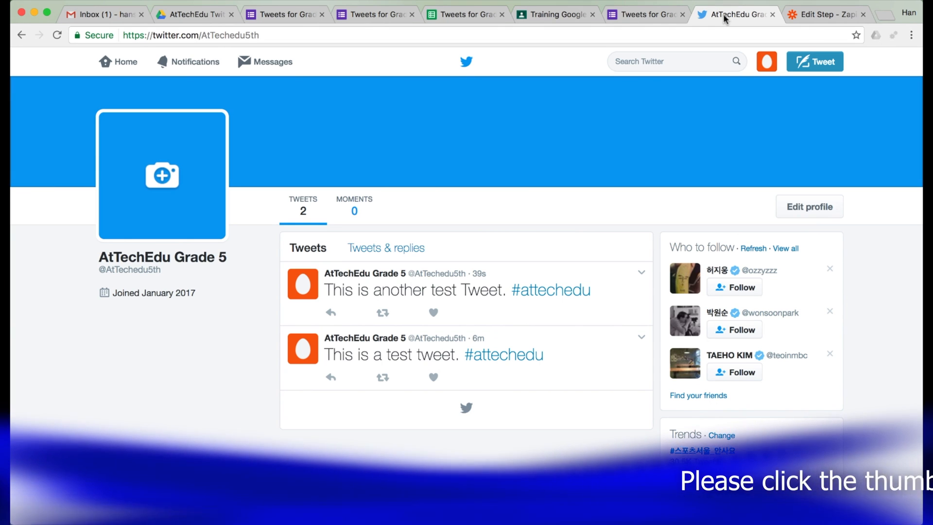